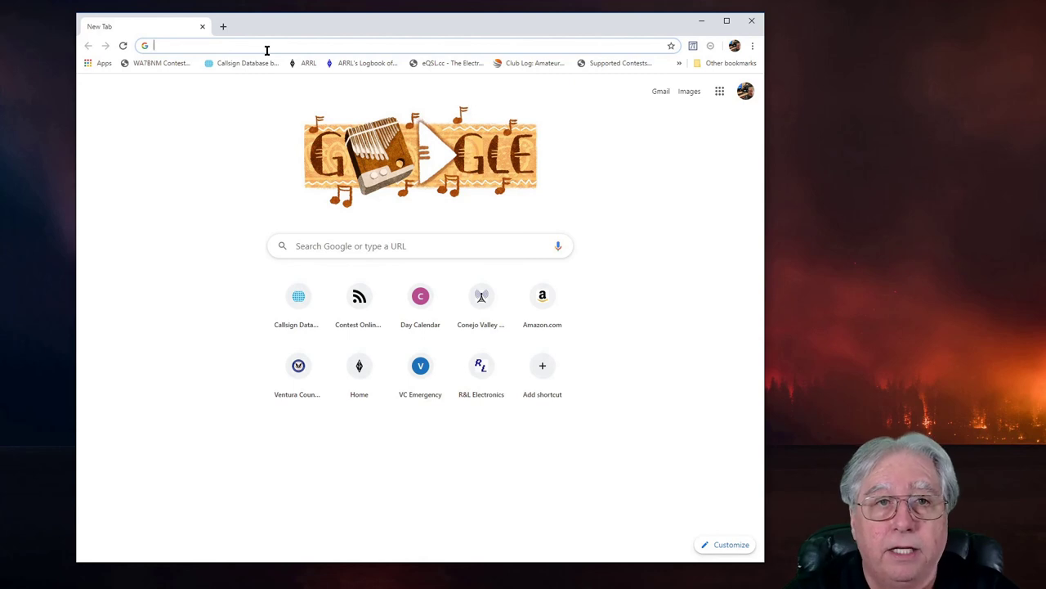
- Go to the N1MM Logger+ website at n1mmwp.hamdocs.com
{"action": "type", "text": "n1mm"}
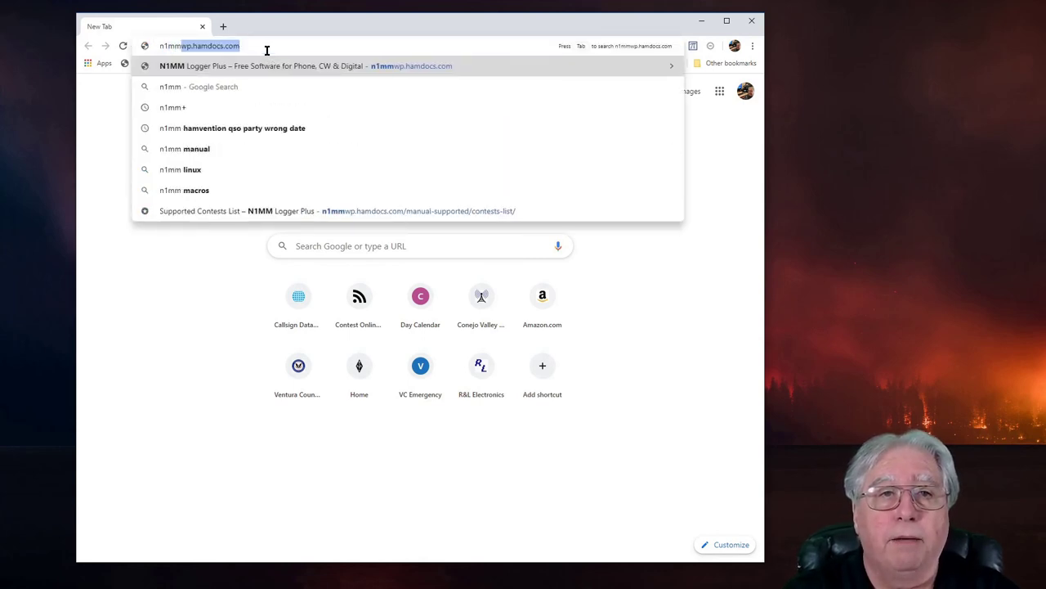
{"action": "type", "text": "wp."}
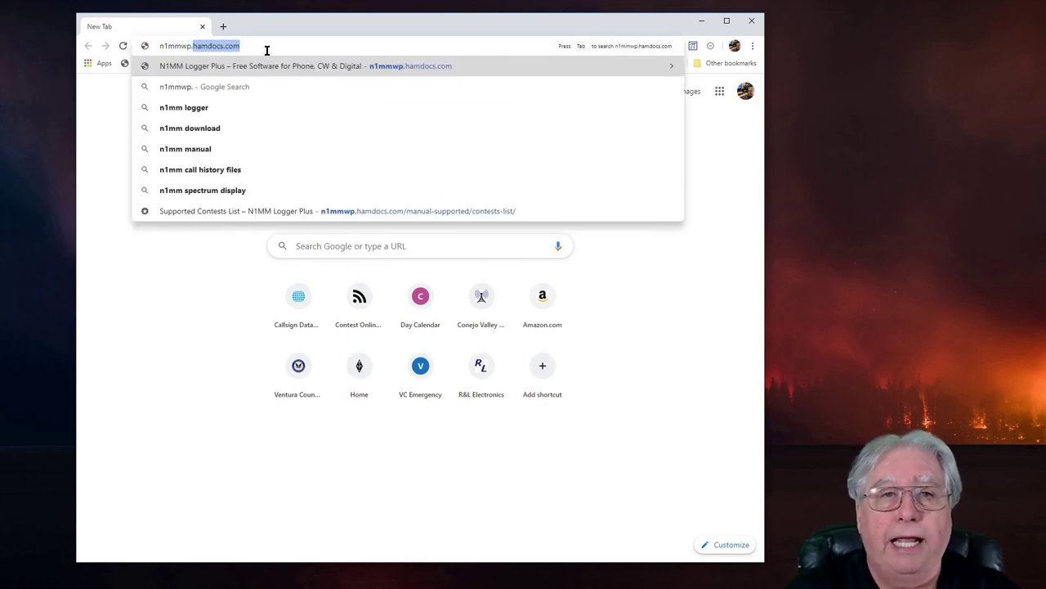
{"action": "type", "text": "hamdoc"}
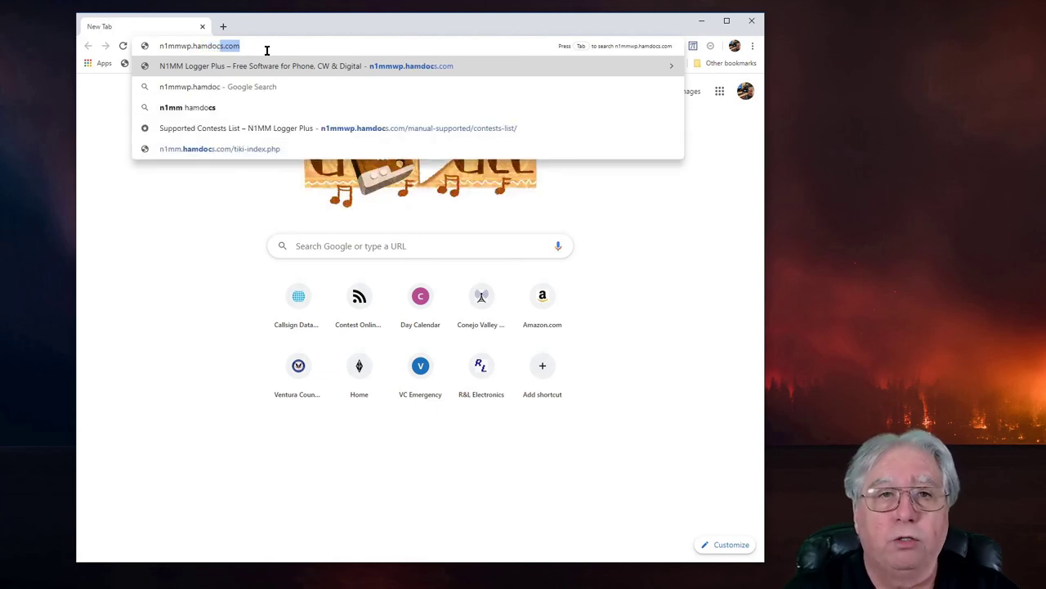
{"action": "type", "text": "s.com"}
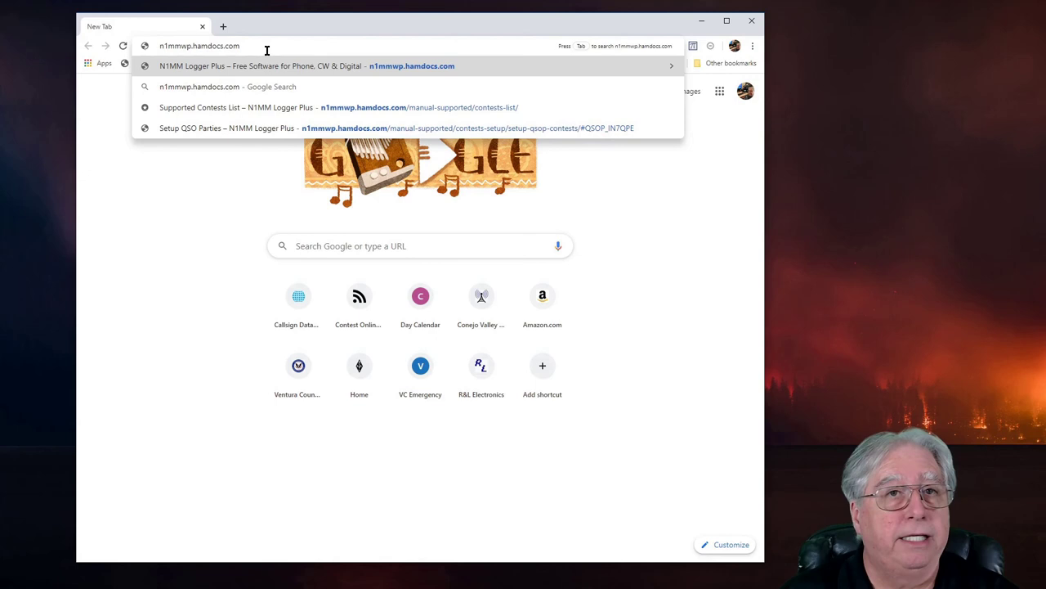
{"action": "key", "text": "Return"}
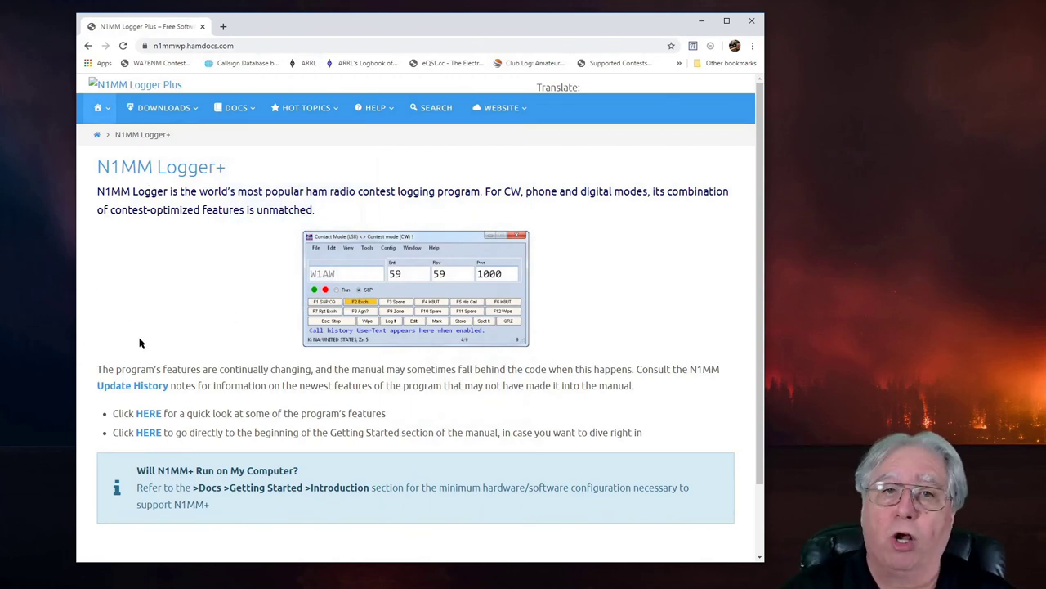
- Open the Supported Contests List in the site's documentation and jump to its QSO Parties section
{"action": "mouse_move", "coordinate": [225, 107]}
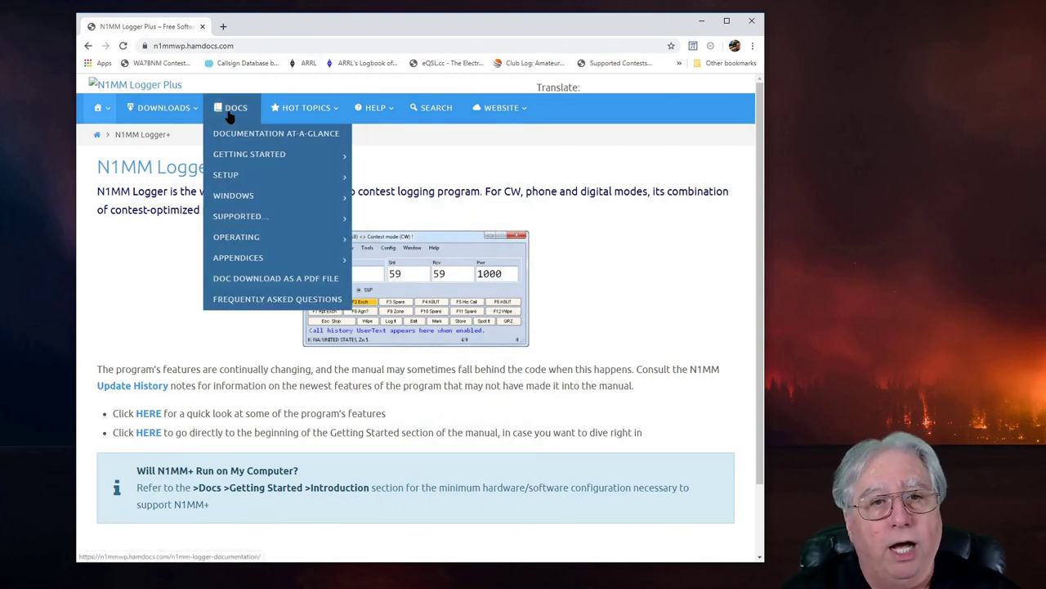
{"action": "mouse_move", "coordinate": [289, 217]}
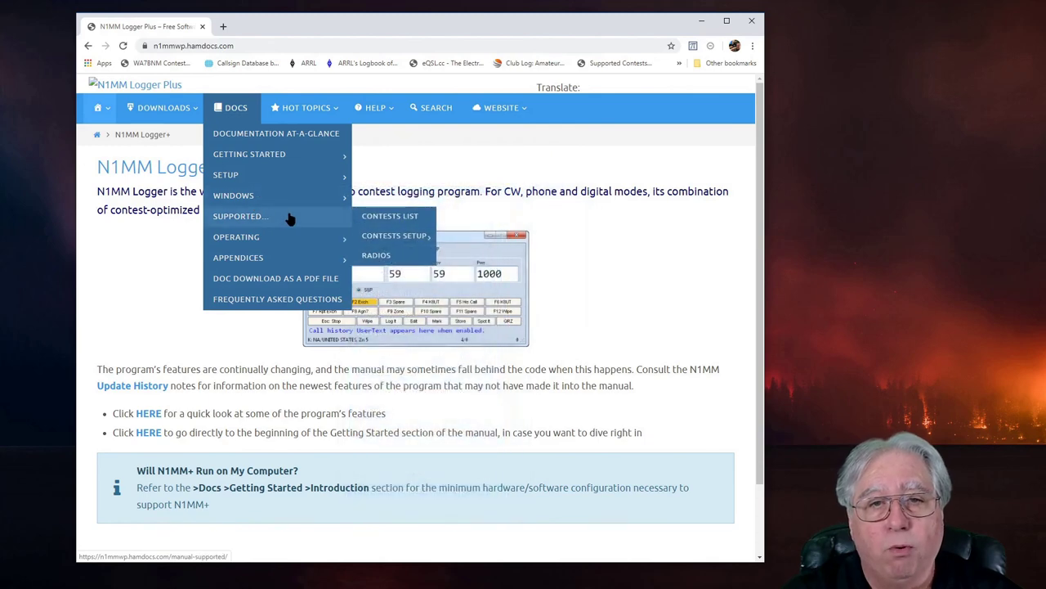
{"action": "left_click", "coordinate": [390, 217]}
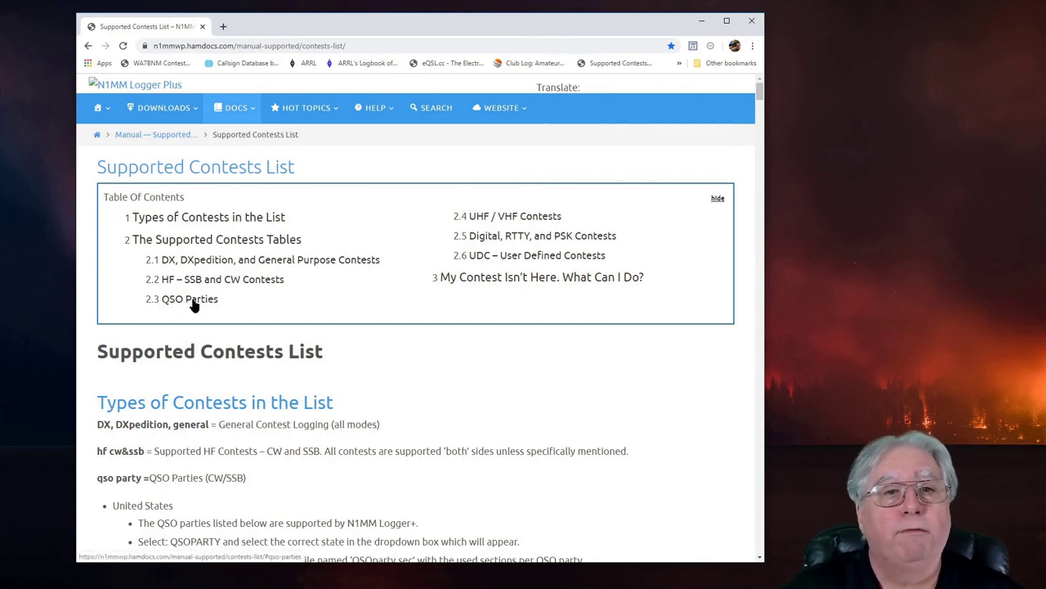
{"action": "left_click", "coordinate": [193, 300]}
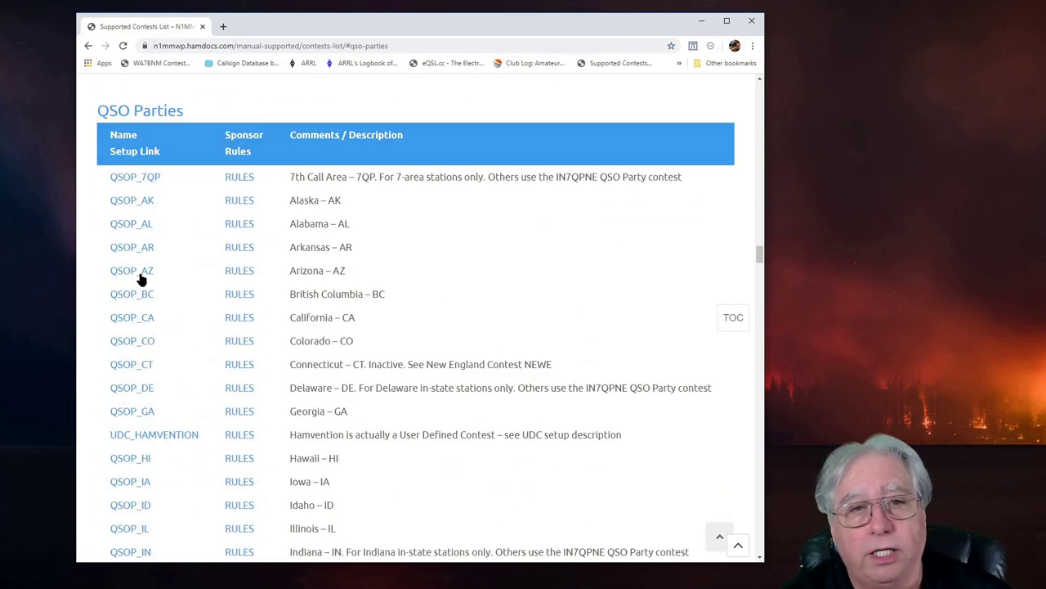
- Open the QSOP_CA setup page for the California QSO party and review the instructions for creating its log
{"action": "scroll", "coordinate": [368, 321], "scroll_direction": "down", "scroll_amount": 2}
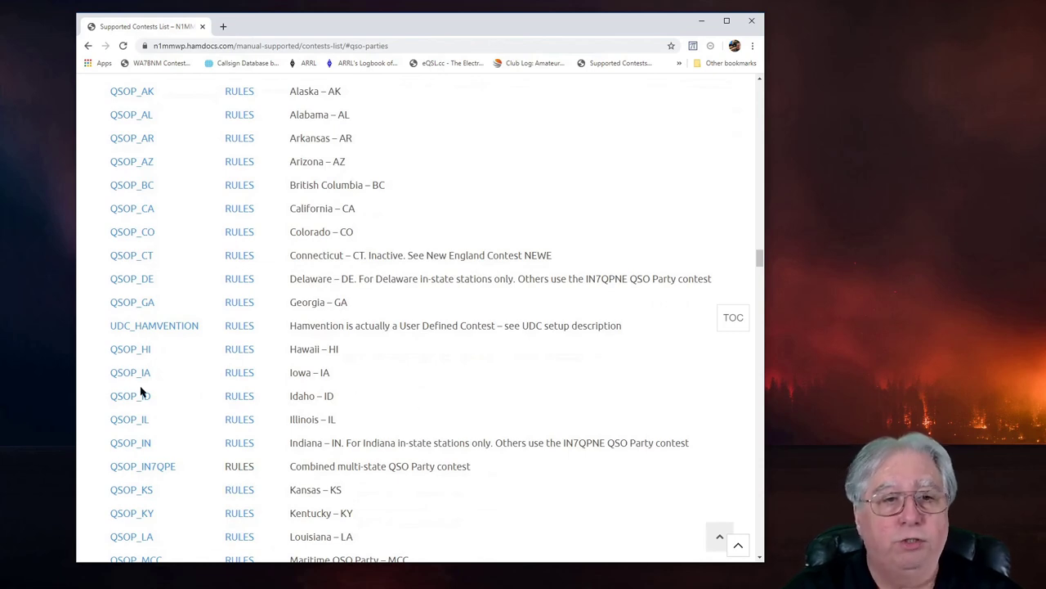
{"action": "scroll", "coordinate": [351, 343], "scroll_direction": "down", "scroll_amount": 1}
{"action": "scroll", "coordinate": [327, 303], "scroll_direction": "down", "scroll_amount": 1}
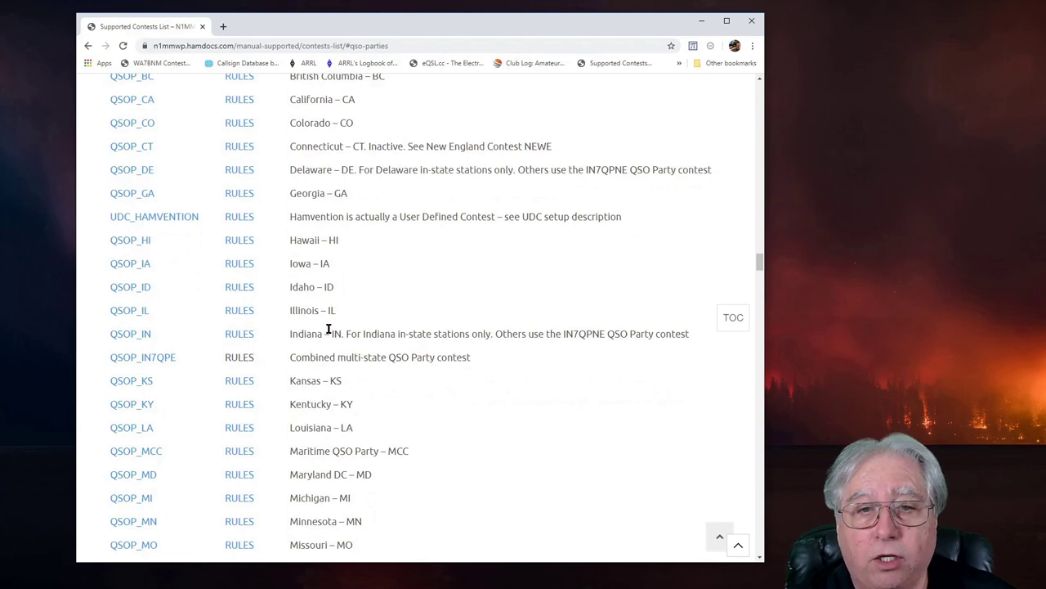
{"action": "scroll", "coordinate": [376, 245], "scroll_direction": "up", "scroll_amount": 2}
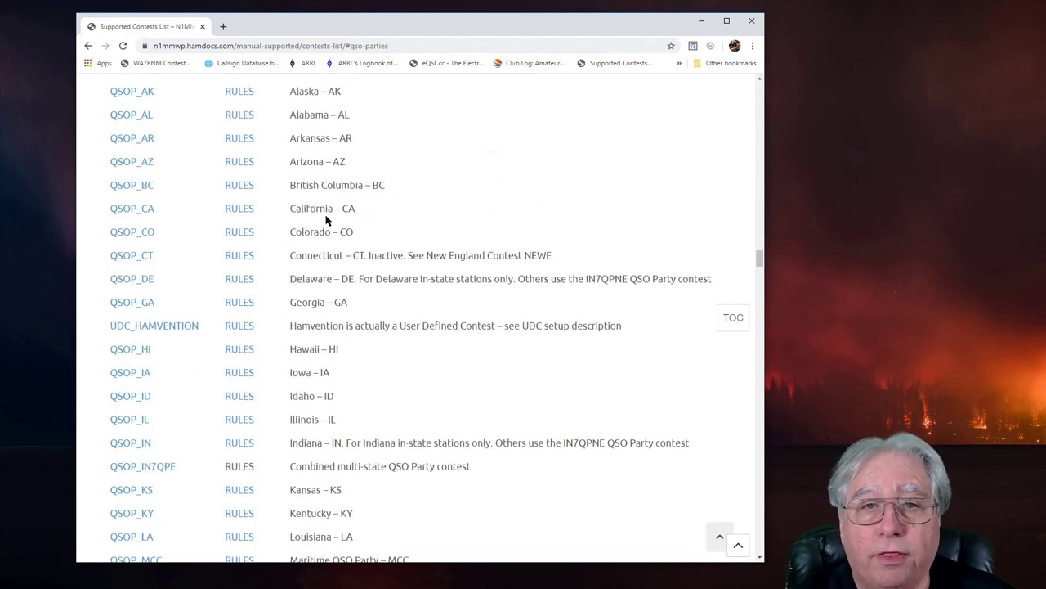
{"action": "left_click", "coordinate": [122, 211]}
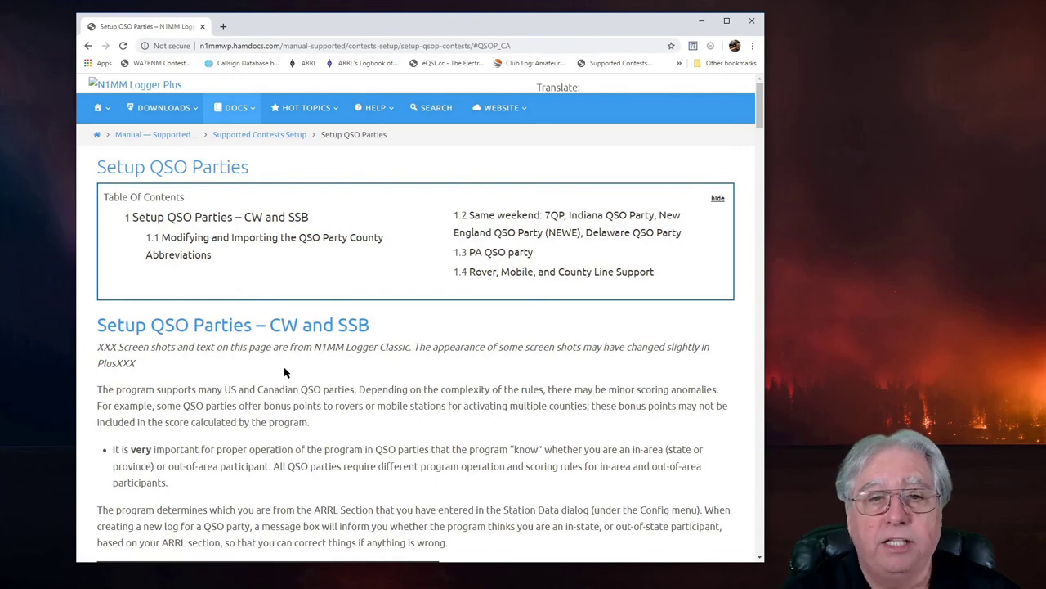
{"action": "scroll", "coordinate": [309, 382], "scroll_direction": "down", "scroll_amount": 2}
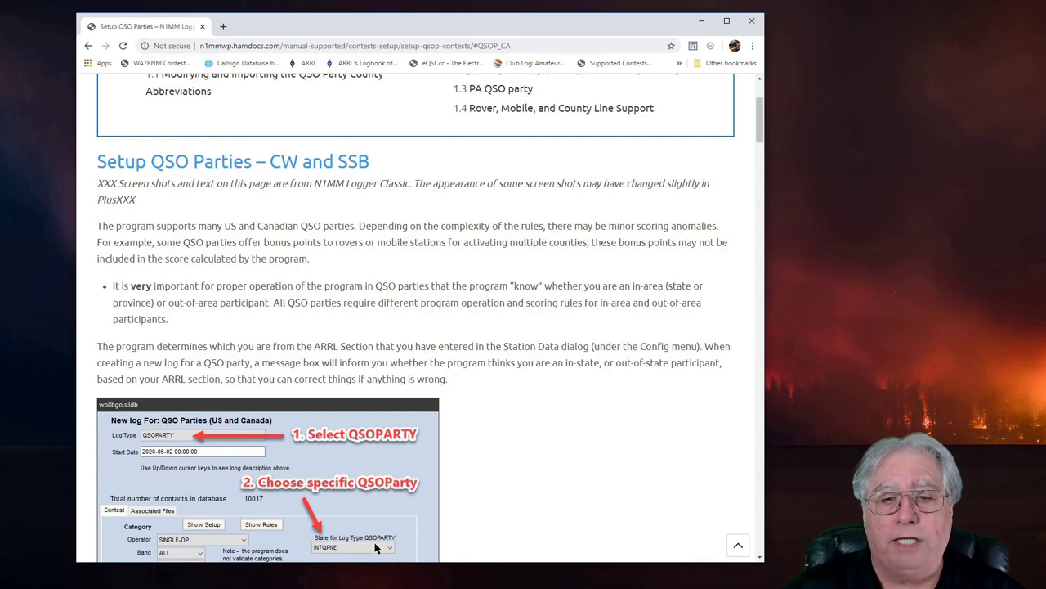
{"action": "scroll", "coordinate": [357, 548], "scroll_direction": "down", "scroll_amount": 2}
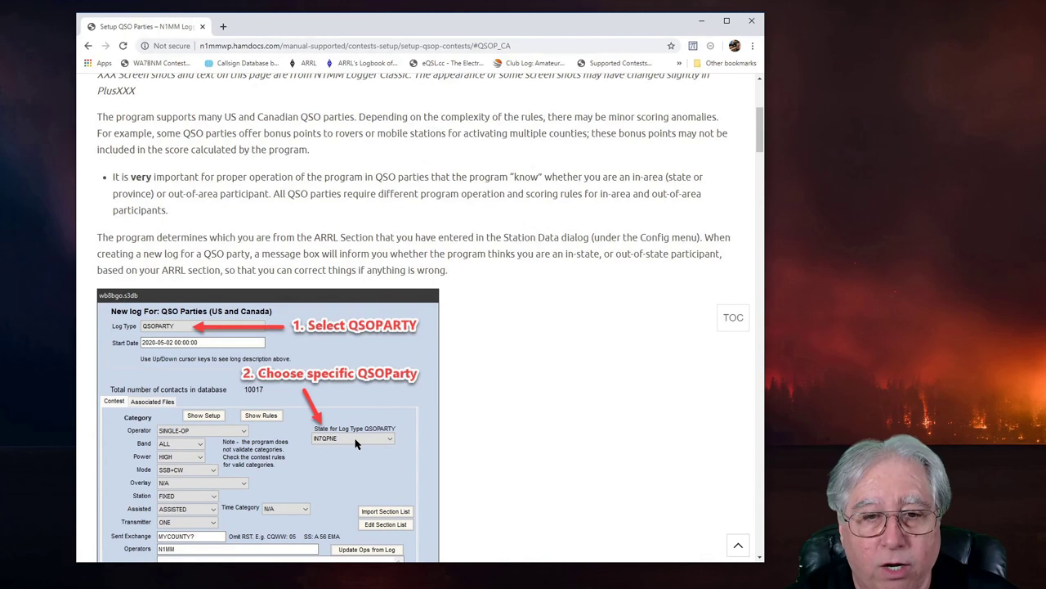
- Return to the Supported Contests List and jump to the UDC – User Defined Contests section
{"action": "left_click", "coordinate": [88, 47]}
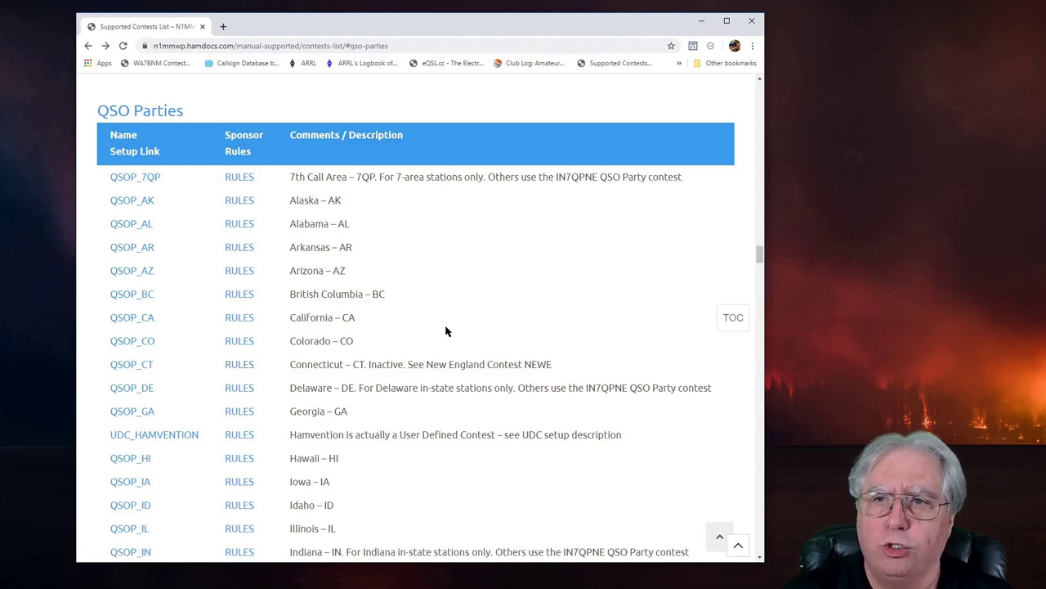
{"action": "left_click_drag", "start_coordinate": [758, 262], "coordinate": [759, 85]}
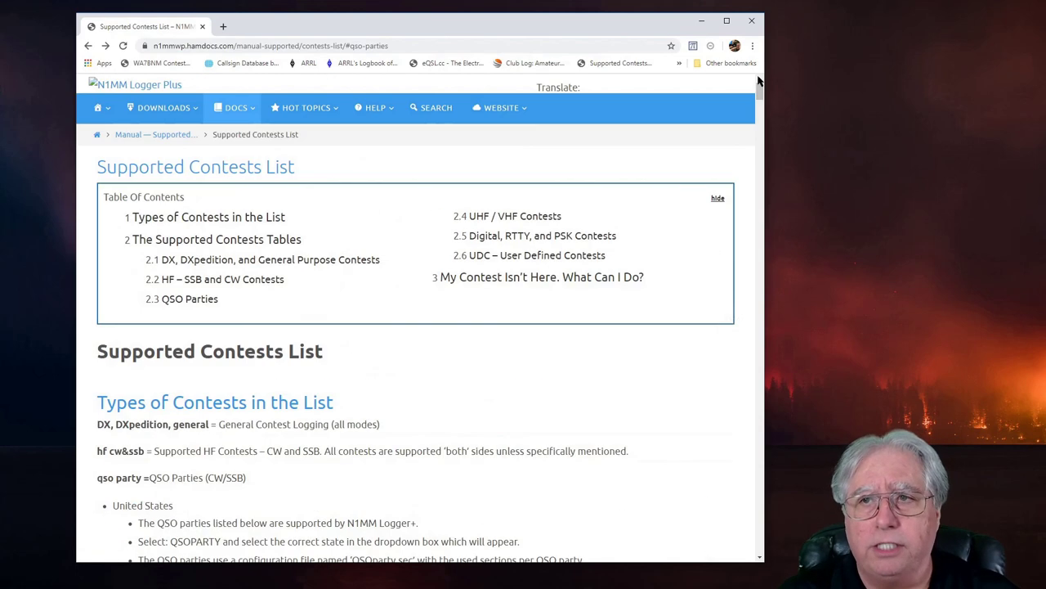
{"action": "left_click", "coordinate": [515, 260]}
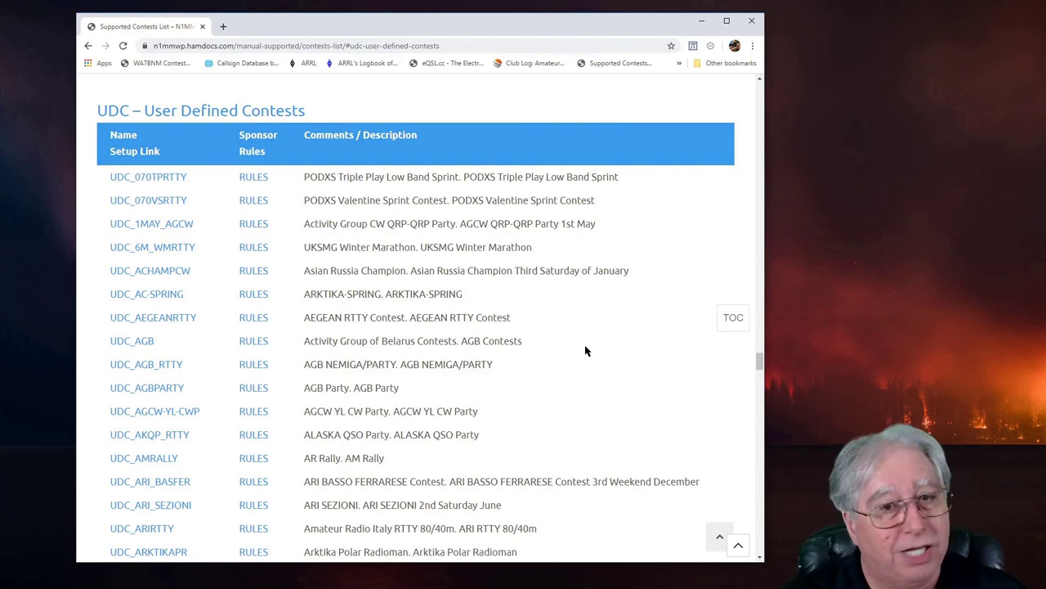
- Find The Day of YLs Contest among the user defined contests and open its UDC_DOYLS setup entry
{"action": "scroll", "coordinate": [580, 347], "scroll_direction": "down", "scroll_amount": 5}
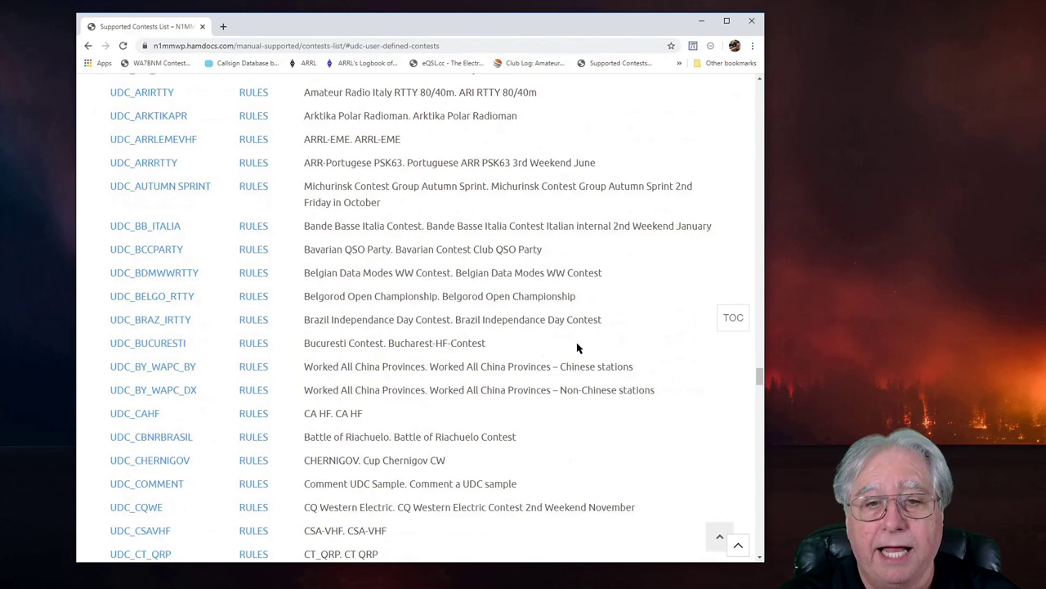
{"action": "scroll", "coordinate": [577, 348], "scroll_direction": "down", "scroll_amount": 5}
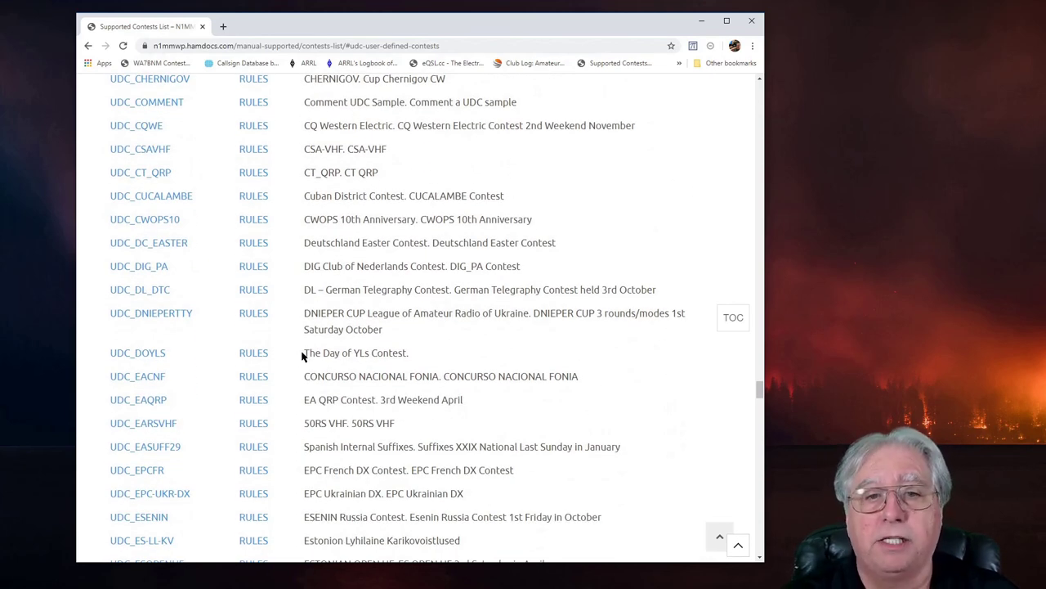
{"action": "left_click_drag", "start_coordinate": [305, 352], "coordinate": [431, 366]}
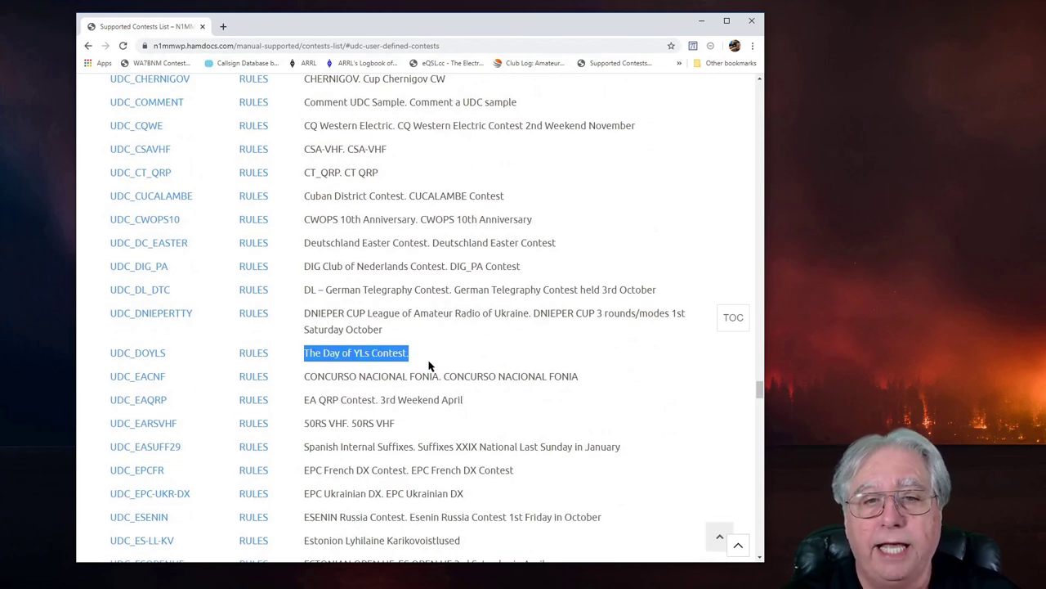
{"action": "left_click", "coordinate": [137, 353]}
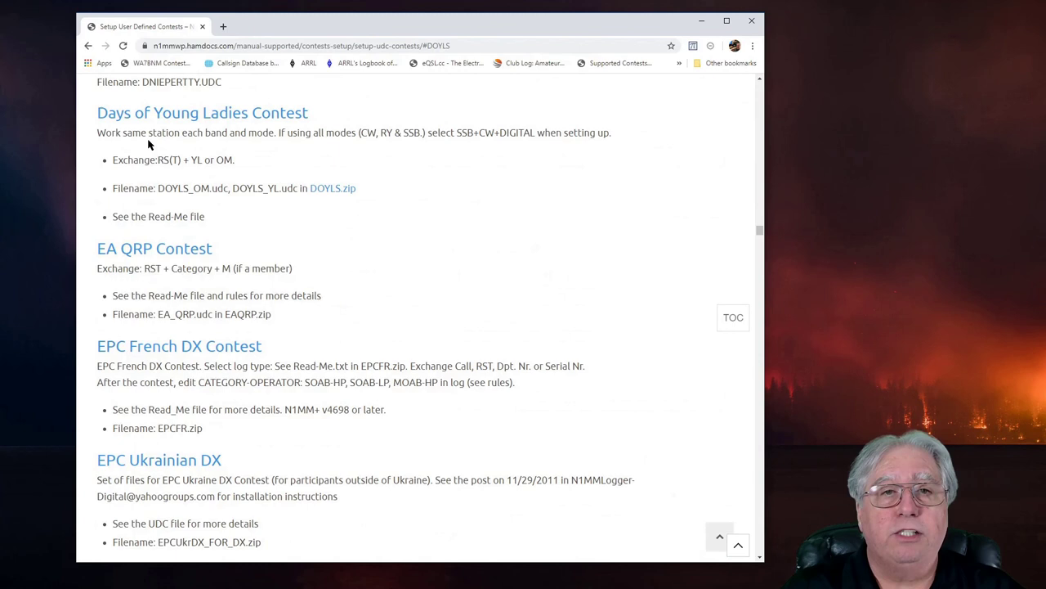
- Download DOYLS.zip from its download page into the Downloads folder, naming it DOYLS.zip and replacing the existing copy
{"action": "left_click", "coordinate": [324, 192]}
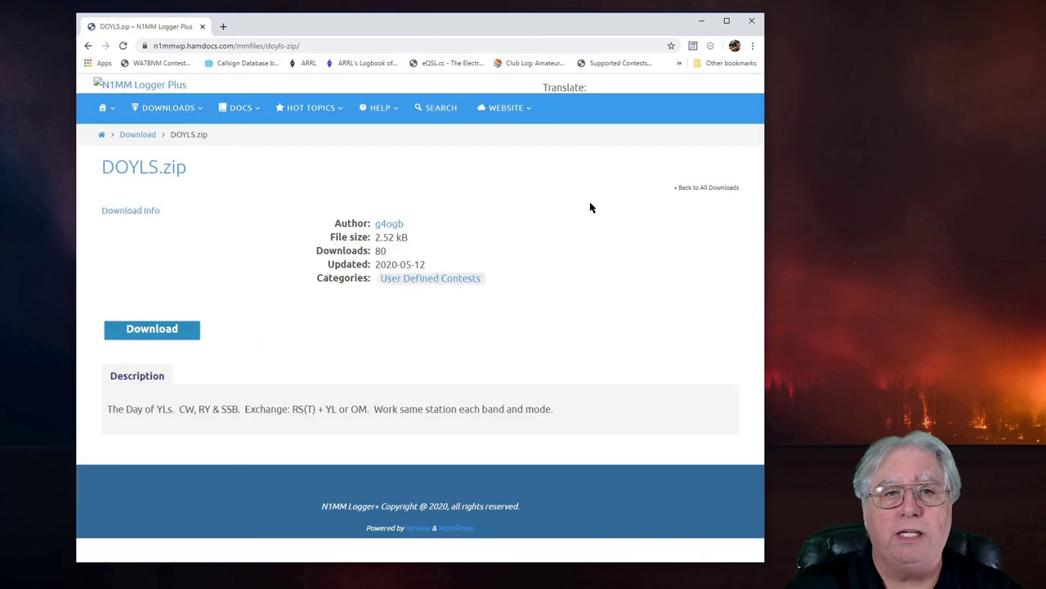
{"action": "left_click", "coordinate": [146, 333]}
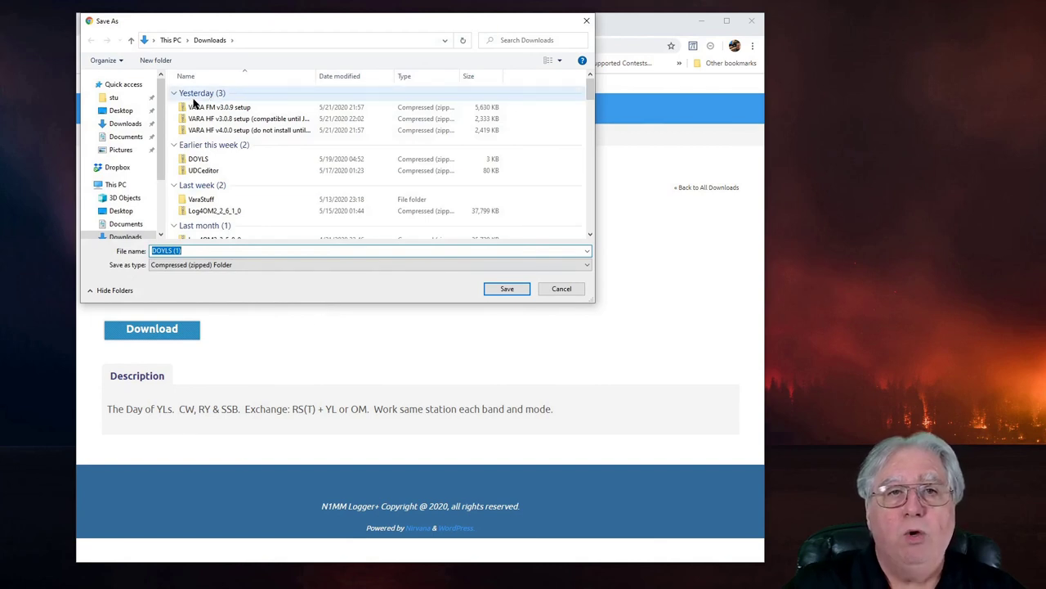
{"action": "left_click", "coordinate": [206, 250]}
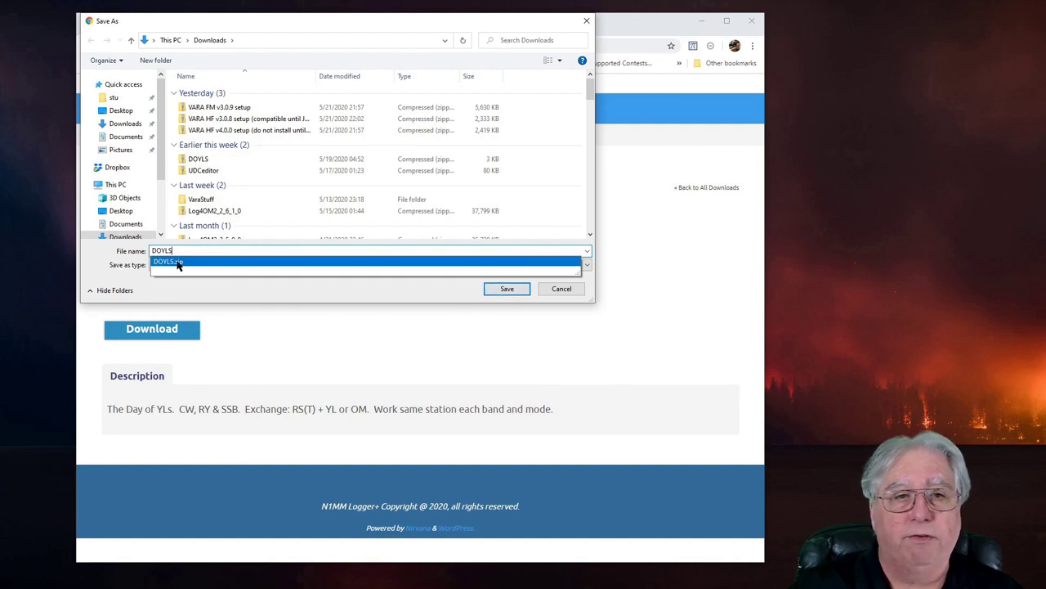
{"action": "key", "text": "Return"}
{"action": "left_click", "coordinate": [505, 291]}
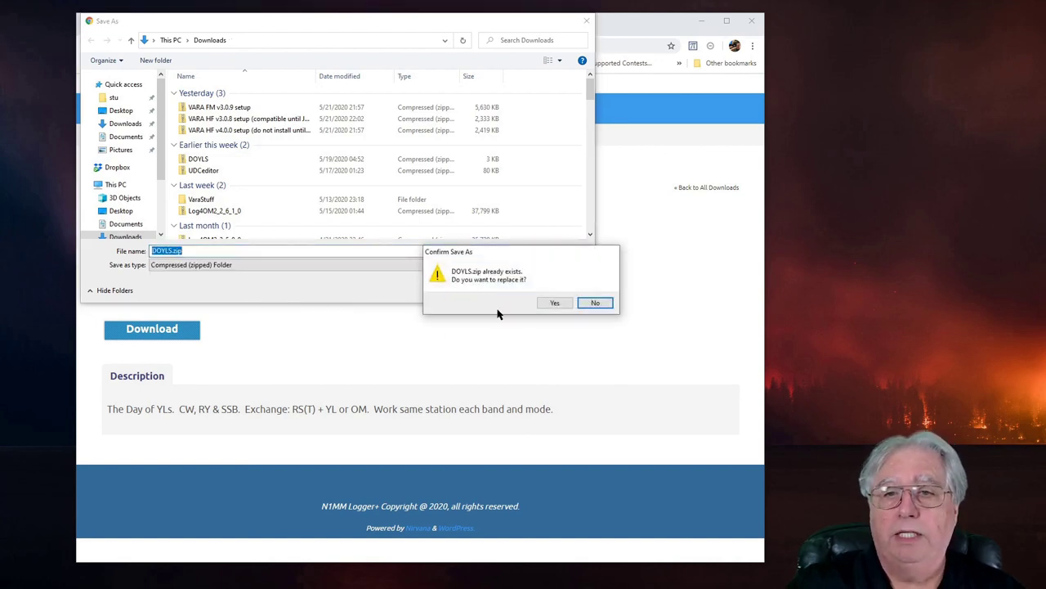
{"action": "left_click", "coordinate": [553, 303]}
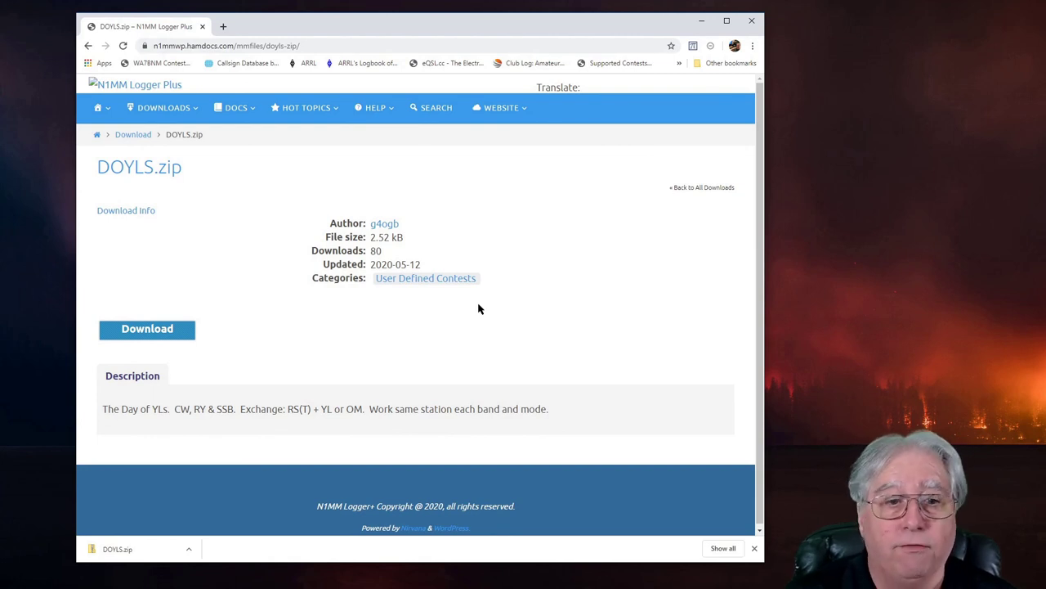
- Open the downloaded DOYLS.zip archive, read the DOYLS-Read_Me instructions on which file to use and where, and close the text file
{"action": "left_click", "coordinate": [114, 554]}
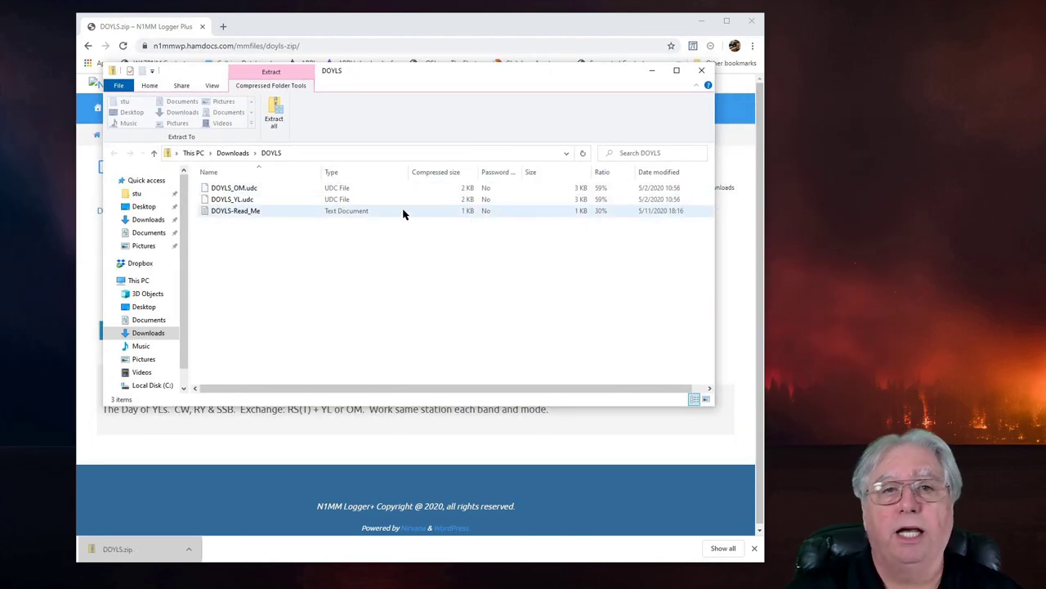
{"action": "double_click", "coordinate": [235, 211]}
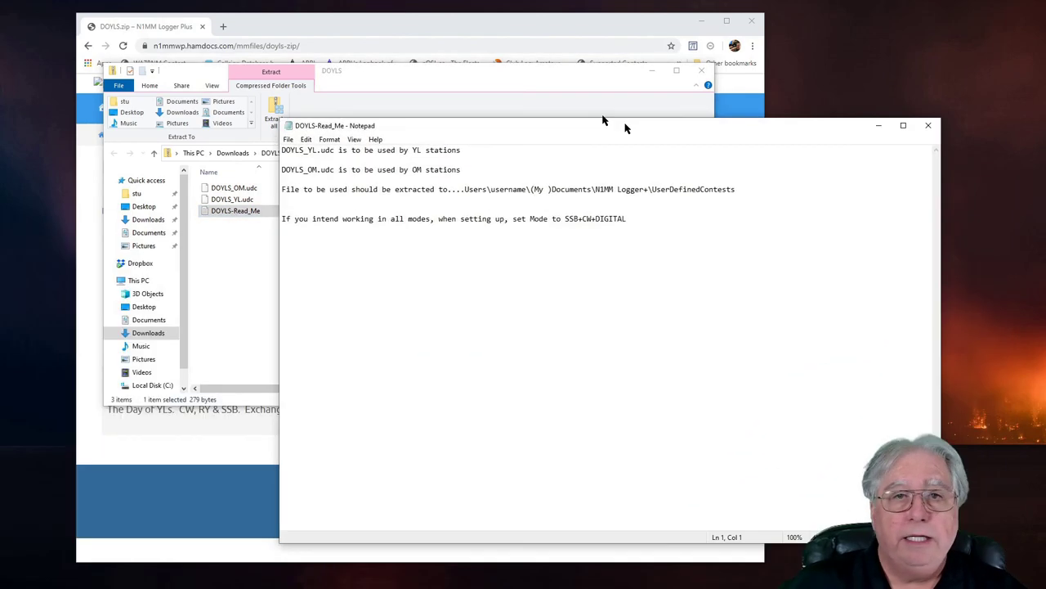
{"action": "left_click_drag", "start_coordinate": [602, 124], "coordinate": [474, 73]}
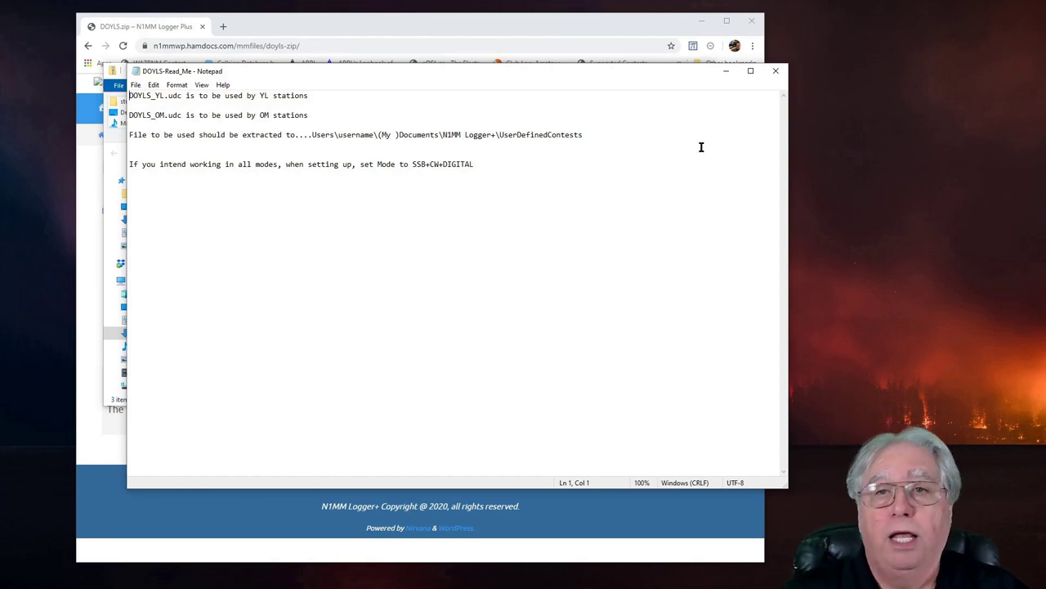
{"action": "left_click", "coordinate": [776, 72]}
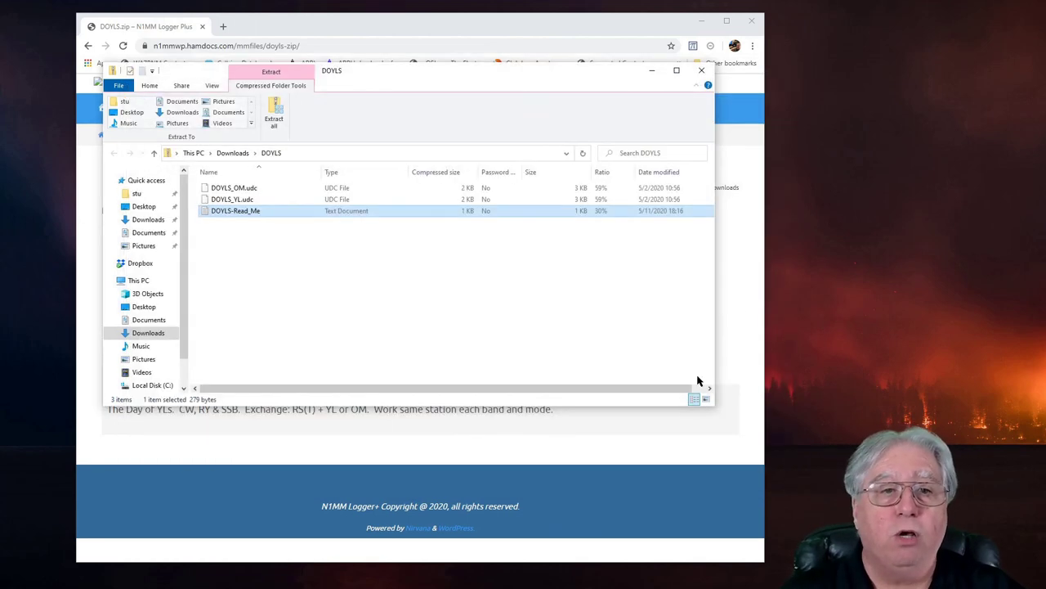
- Copy the DOYLS_OM.udc file from the DOYLS archive
{"action": "left_click", "coordinate": [229, 191]}
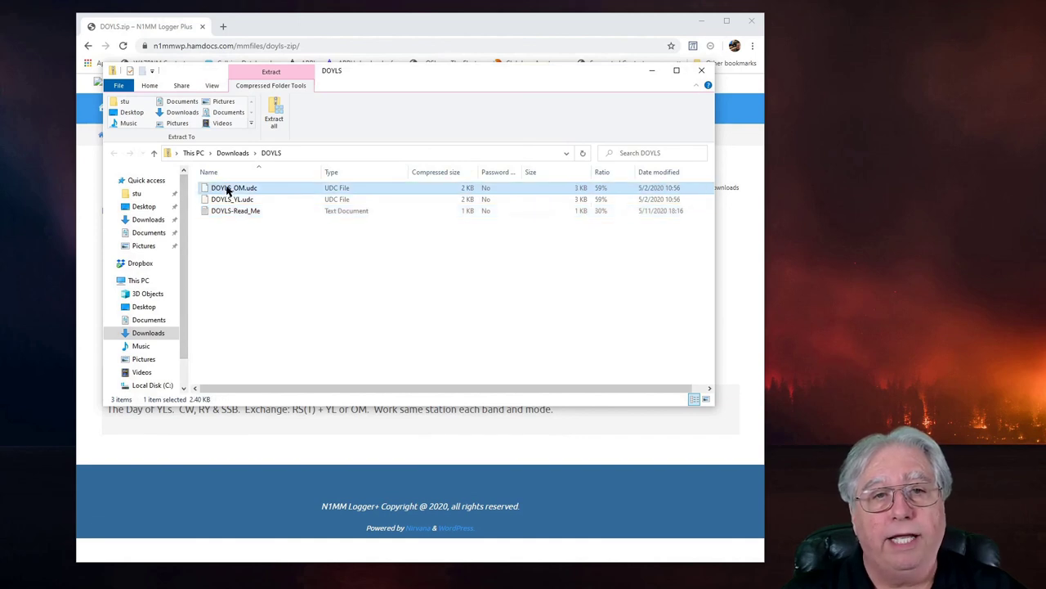
{"action": "right_click", "coordinate": [227, 191]}
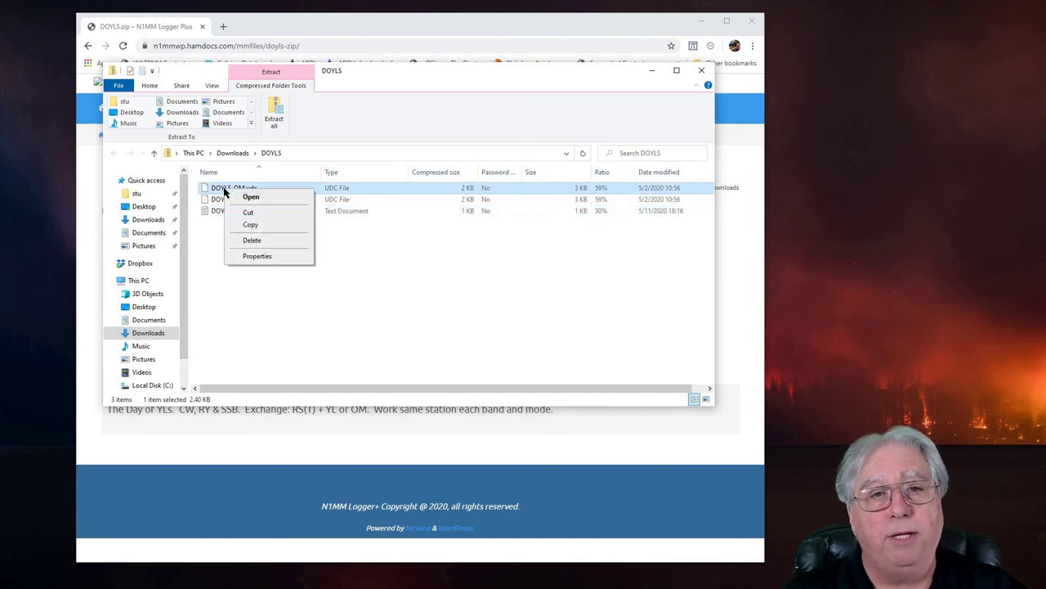
{"action": "left_click", "coordinate": [250, 225]}
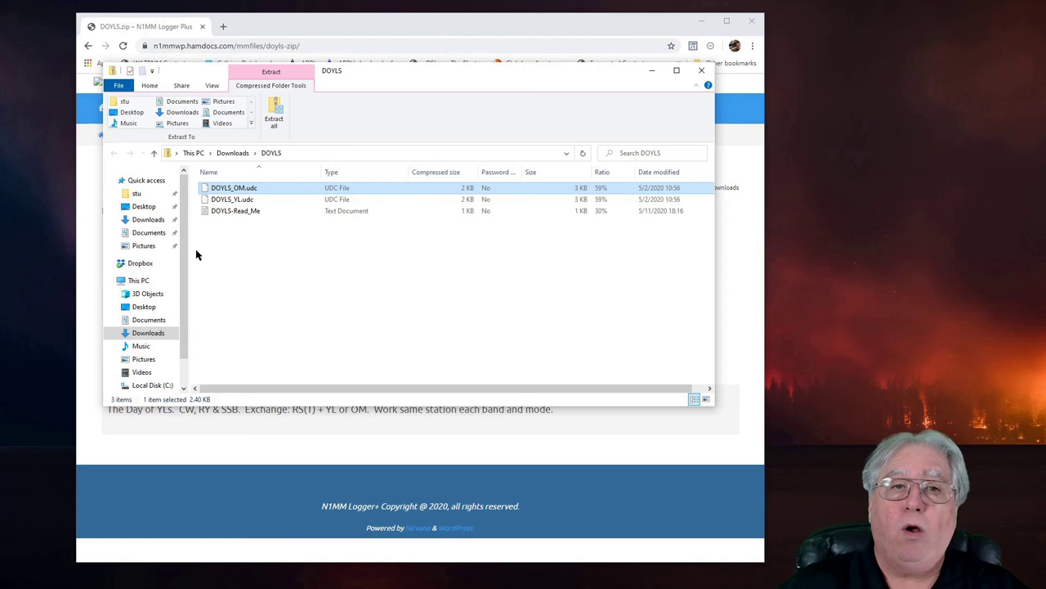
- Paste the copied file into the UserDefinedContests folder of N1MM Logger+ under Documents, replacing the existing copy, and close the folder window
{"action": "left_click", "coordinate": [148, 233]}
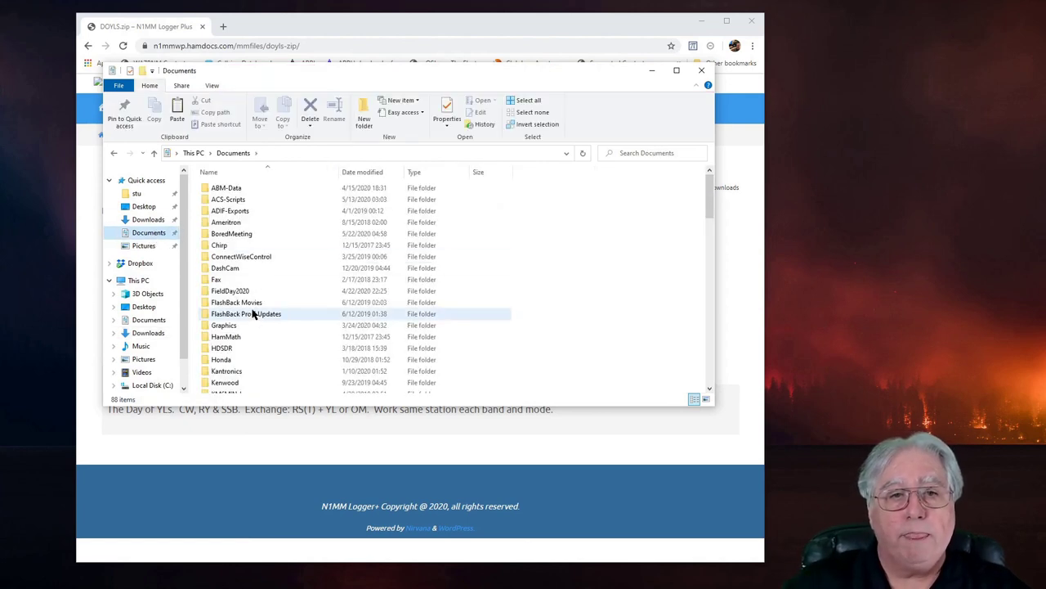
{"action": "scroll", "coordinate": [254, 315], "scroll_direction": "down", "scroll_amount": 4}
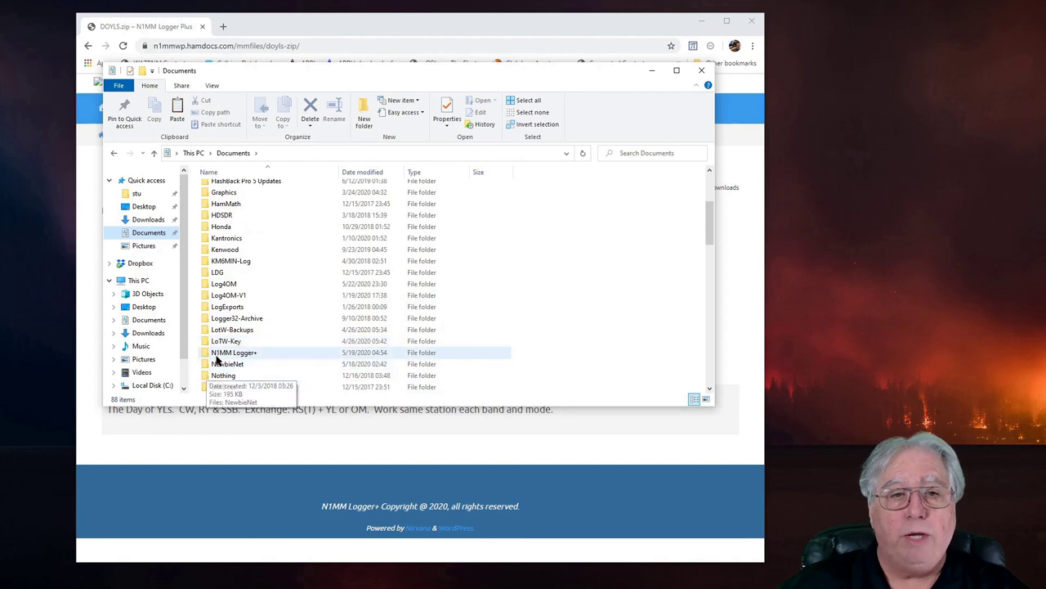
{"action": "double_click", "coordinate": [229, 352]}
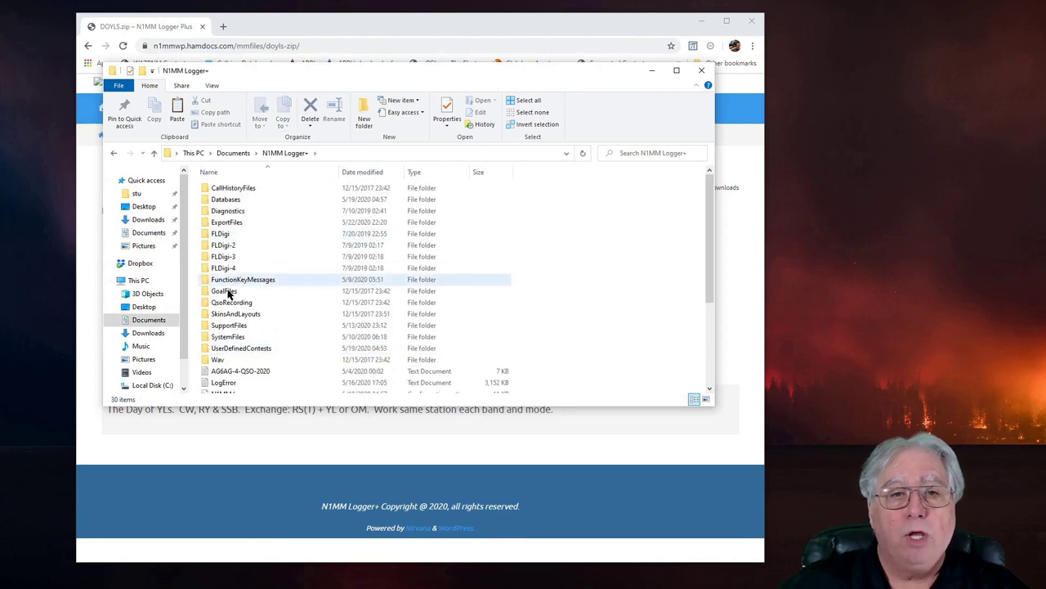
{"action": "double_click", "coordinate": [229, 349]}
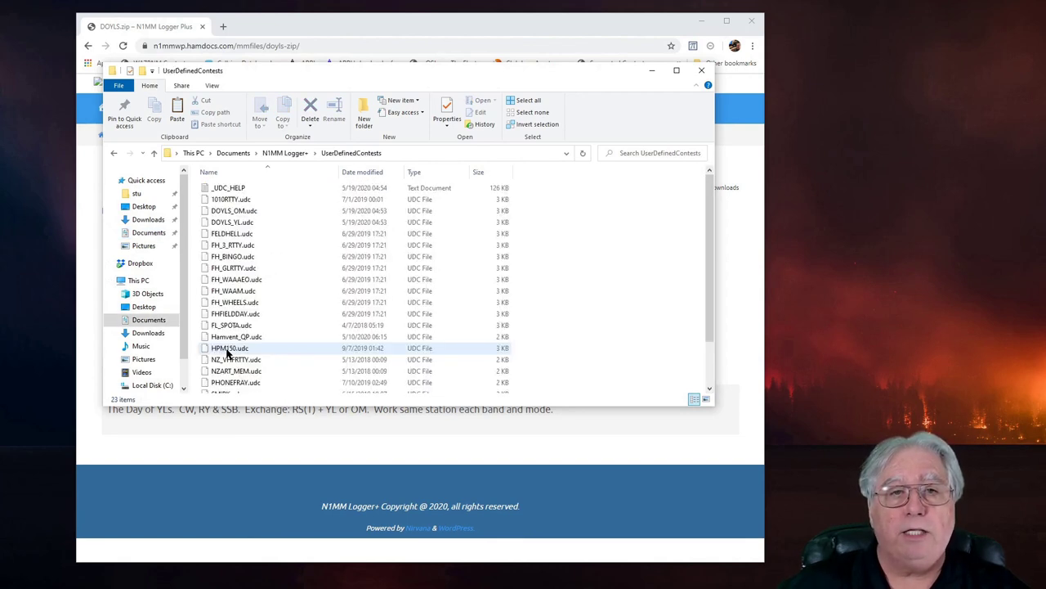
{"action": "right_click", "coordinate": [632, 263]}
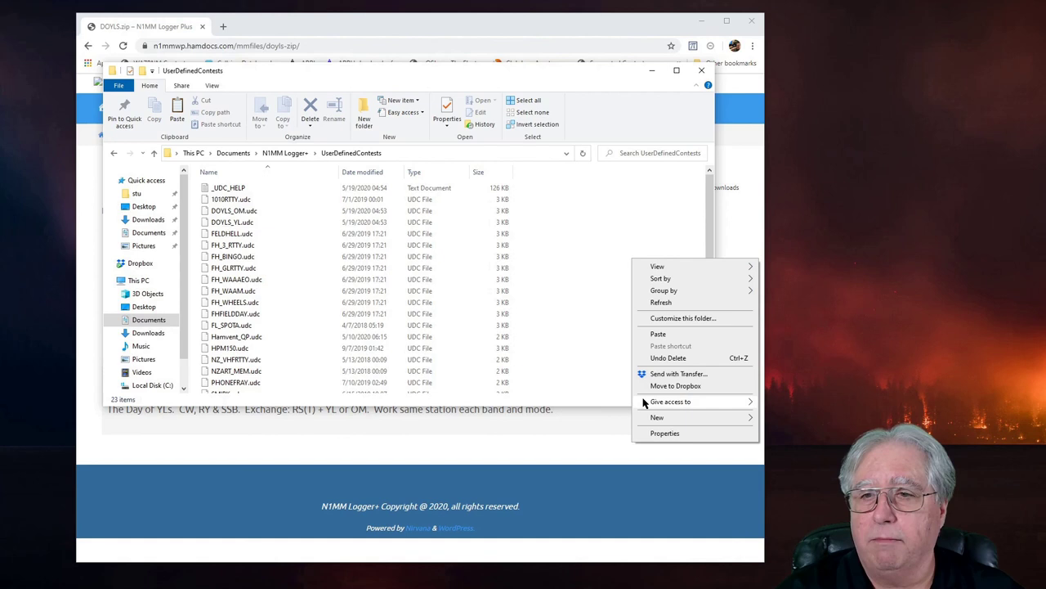
{"action": "left_click", "coordinate": [658, 333]}
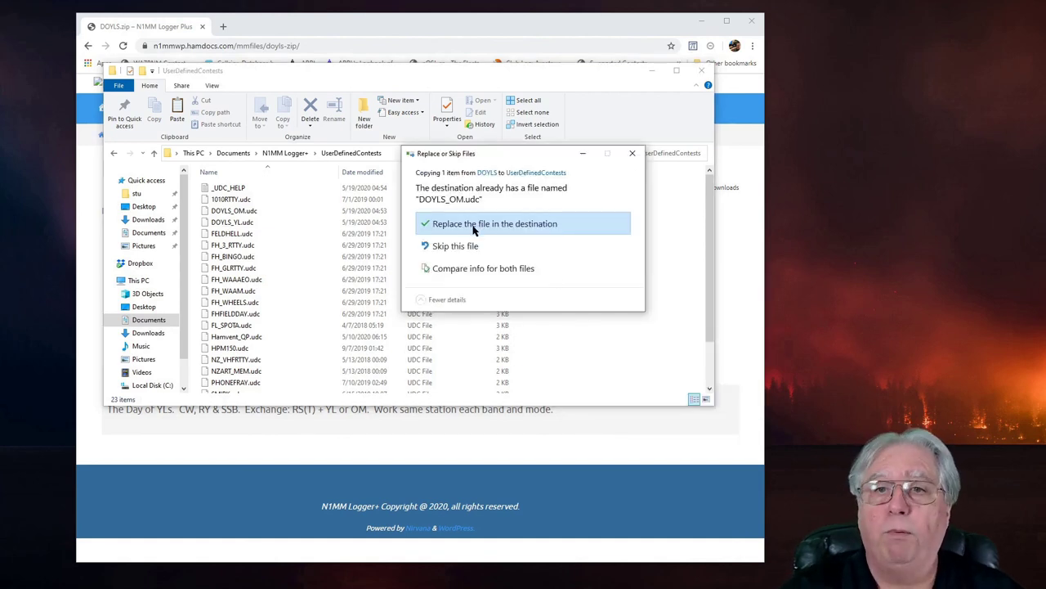
{"action": "left_click", "coordinate": [472, 226]}
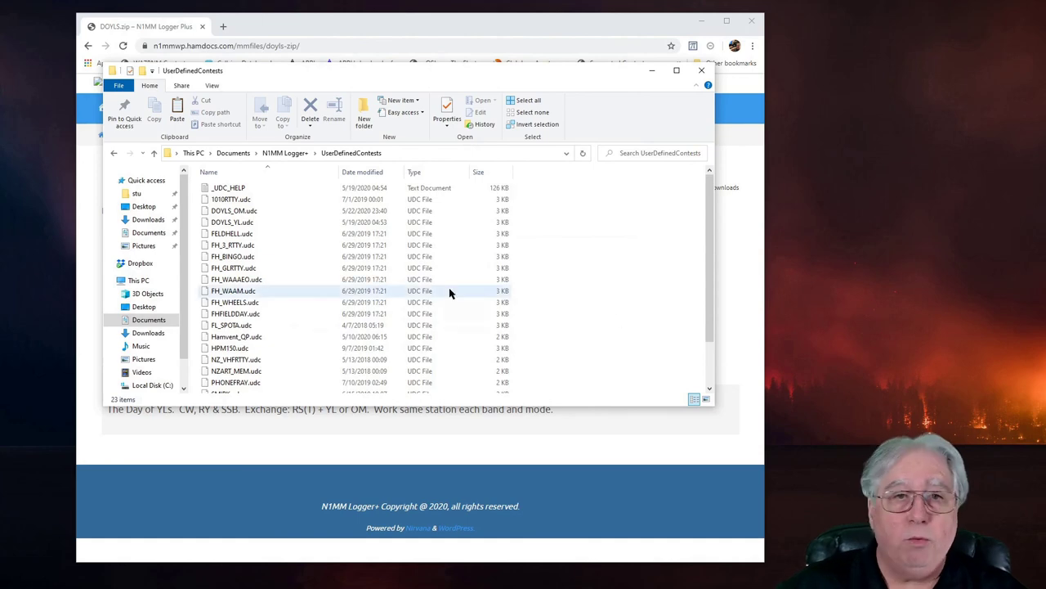
{"action": "left_click", "coordinate": [704, 71]}
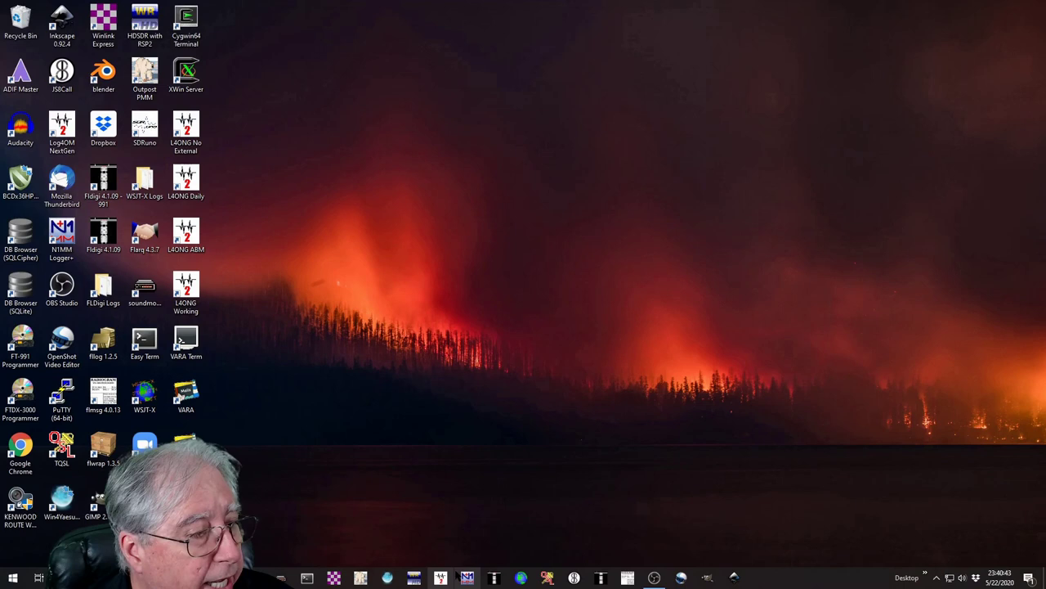
- Launch N1MM Logger+, accept the update to version 1.0.8408, complete its setup and let it run the program
{"action": "left_click", "coordinate": [466, 577]}
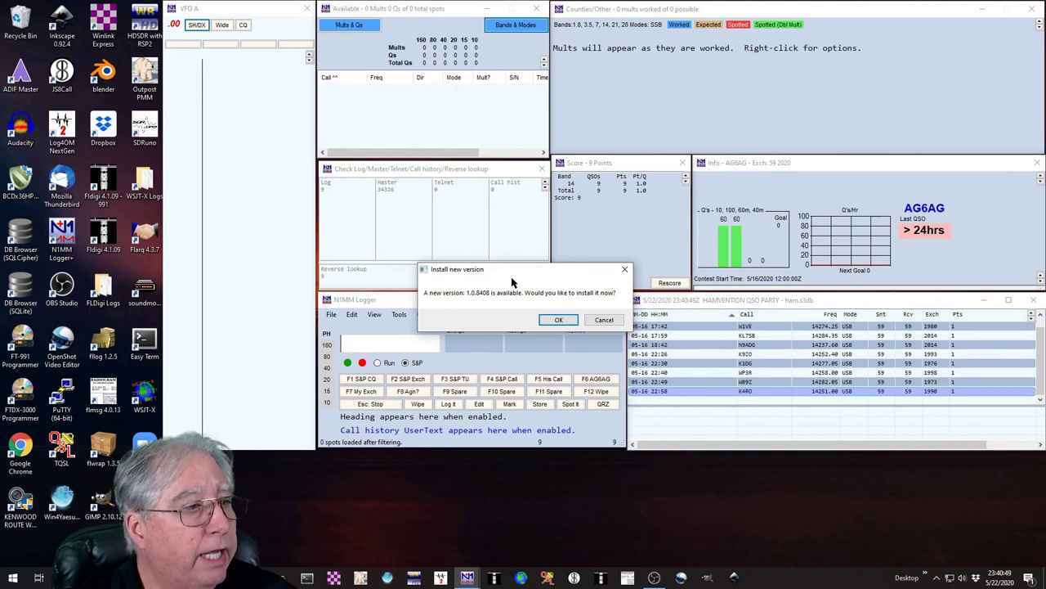
{"action": "left_click", "coordinate": [558, 321]}
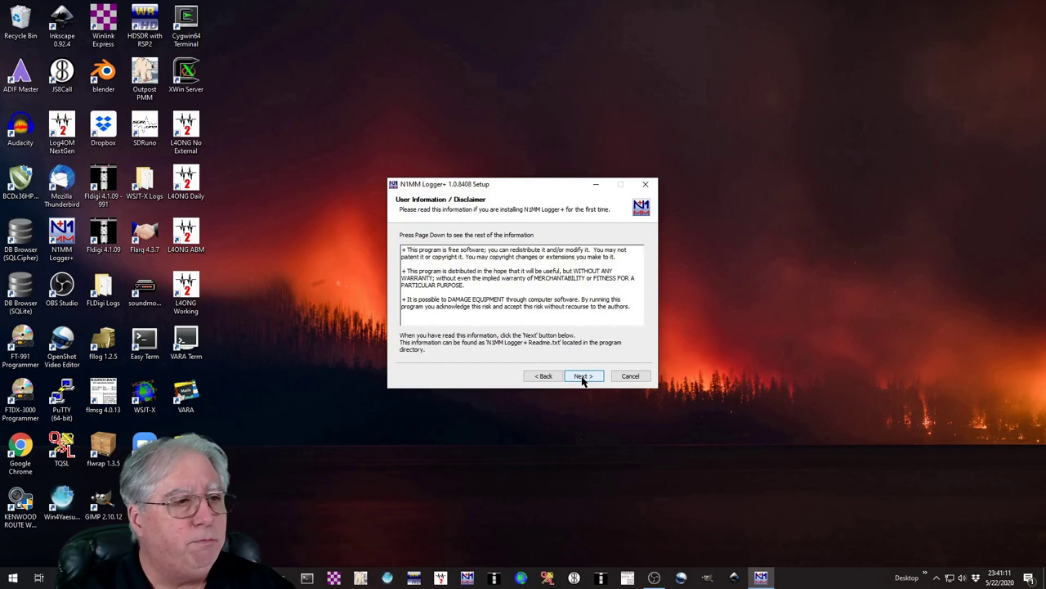
{"action": "left_click", "coordinate": [582, 376]}
{"action": "left_click", "coordinate": [583, 376]}
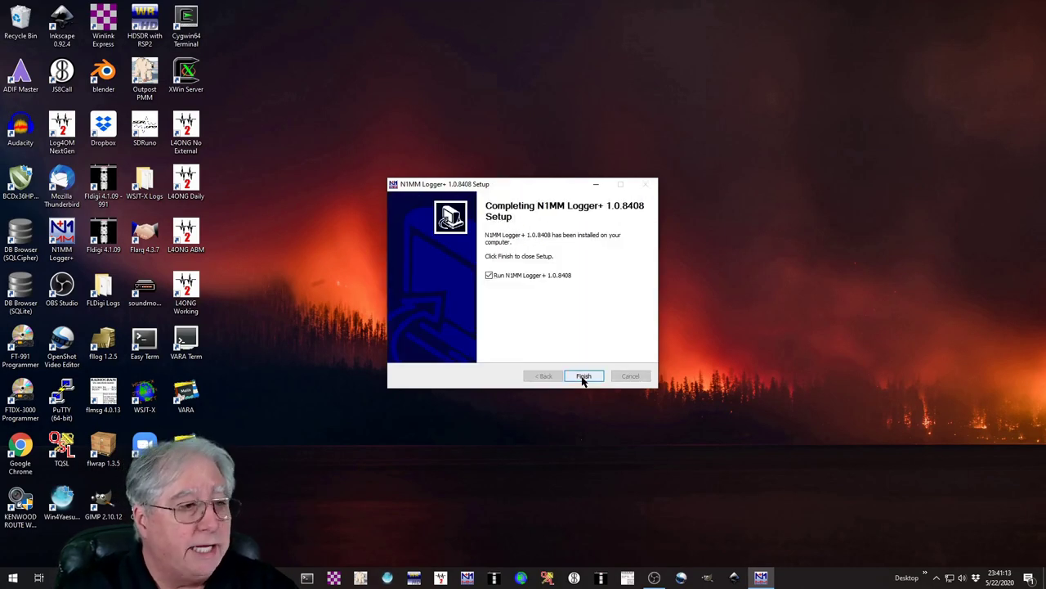
{"action": "left_click", "coordinate": [583, 376]}
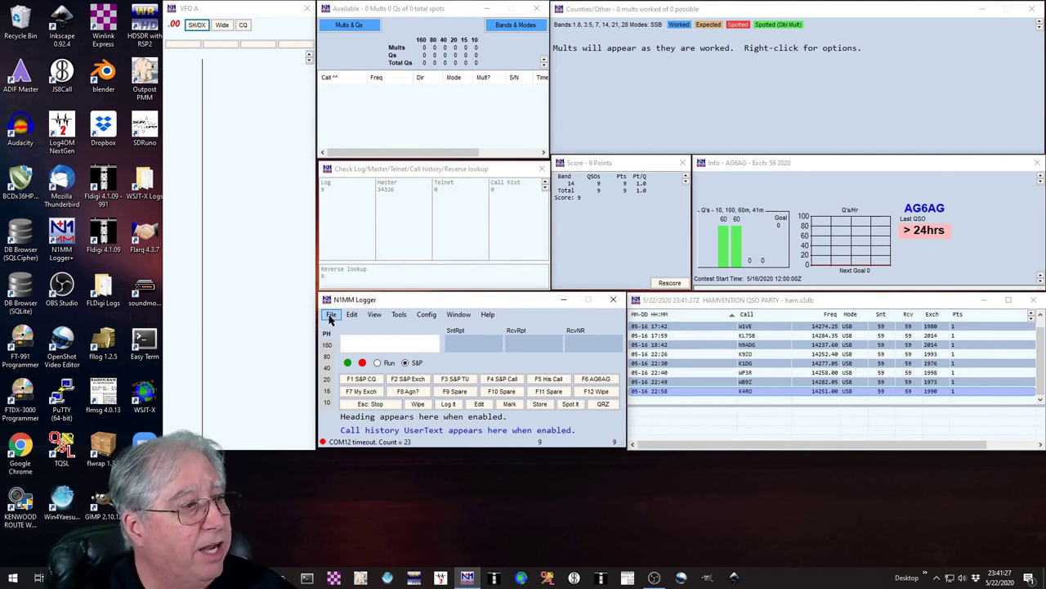
- Start a new log in the ham.s3db database and choose DOYLS_OM as its log type
{"action": "left_click", "coordinate": [330, 316]}
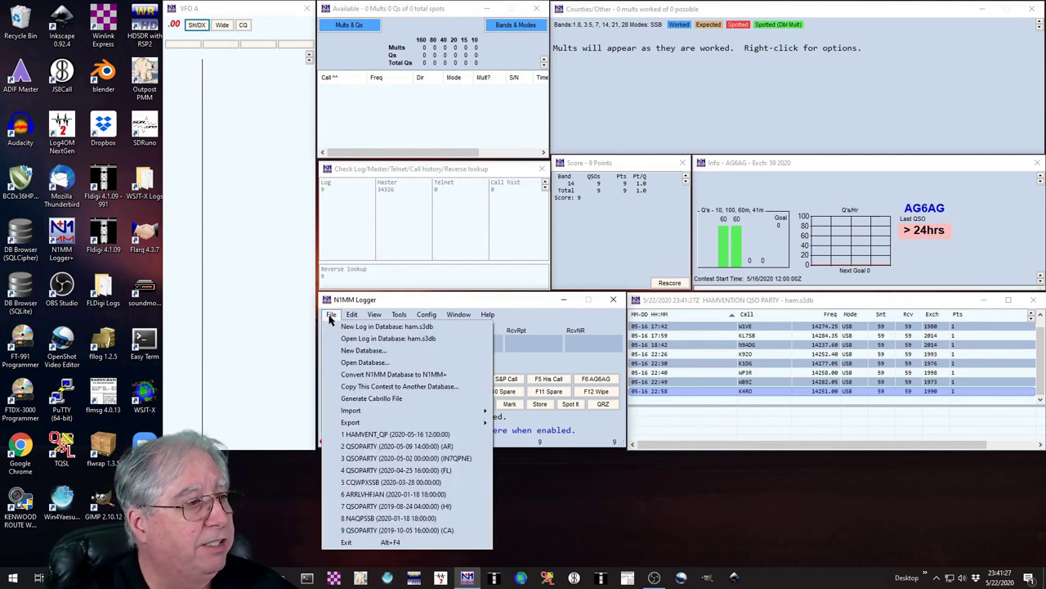
{"action": "left_click", "coordinate": [399, 327]}
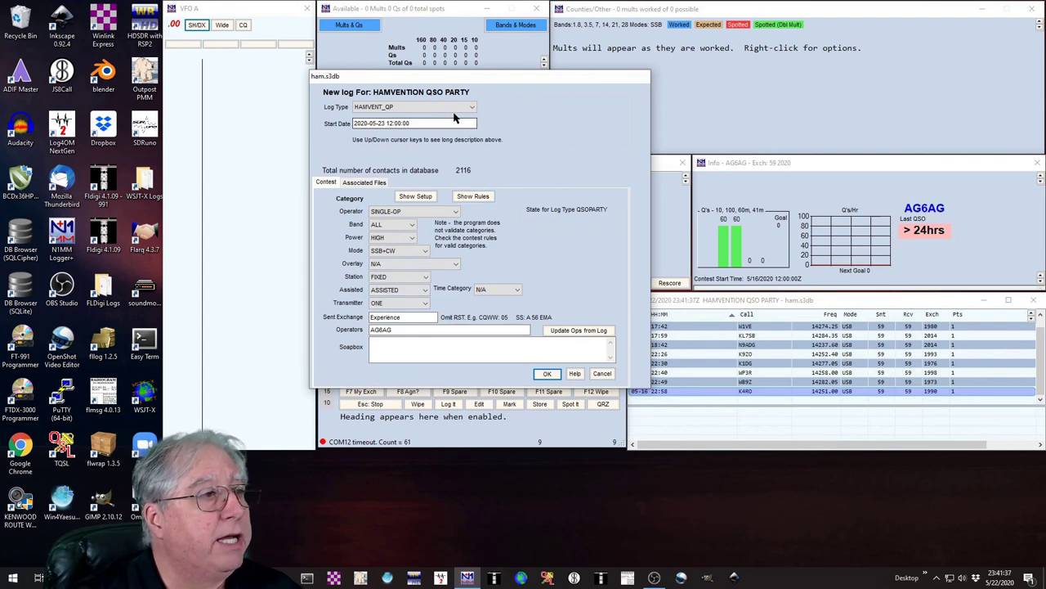
{"action": "left_click", "coordinate": [471, 108]}
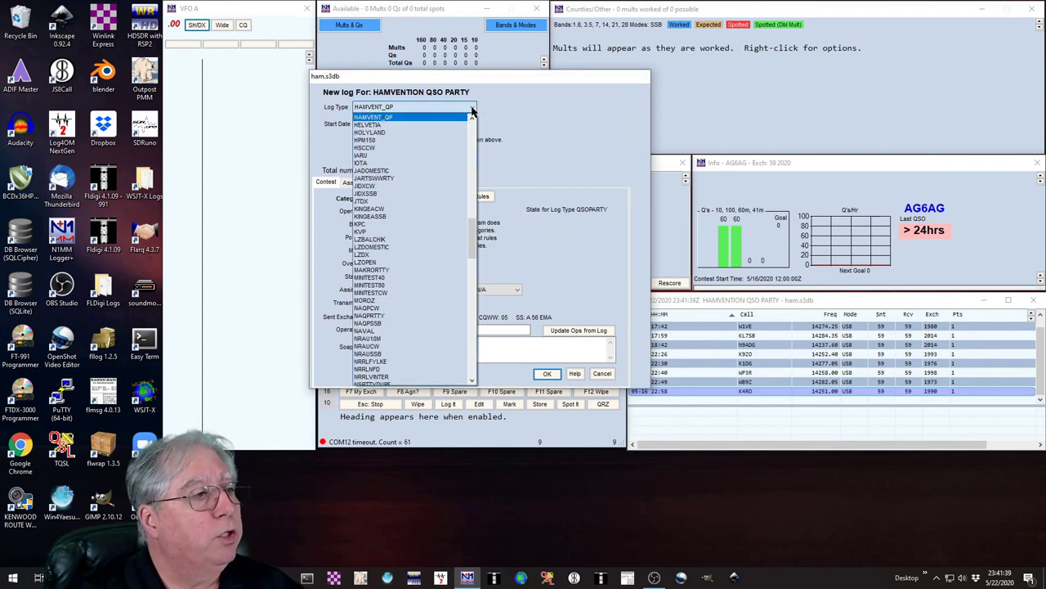
{"action": "left_click_drag", "start_coordinate": [472, 237], "coordinate": [471, 159]}
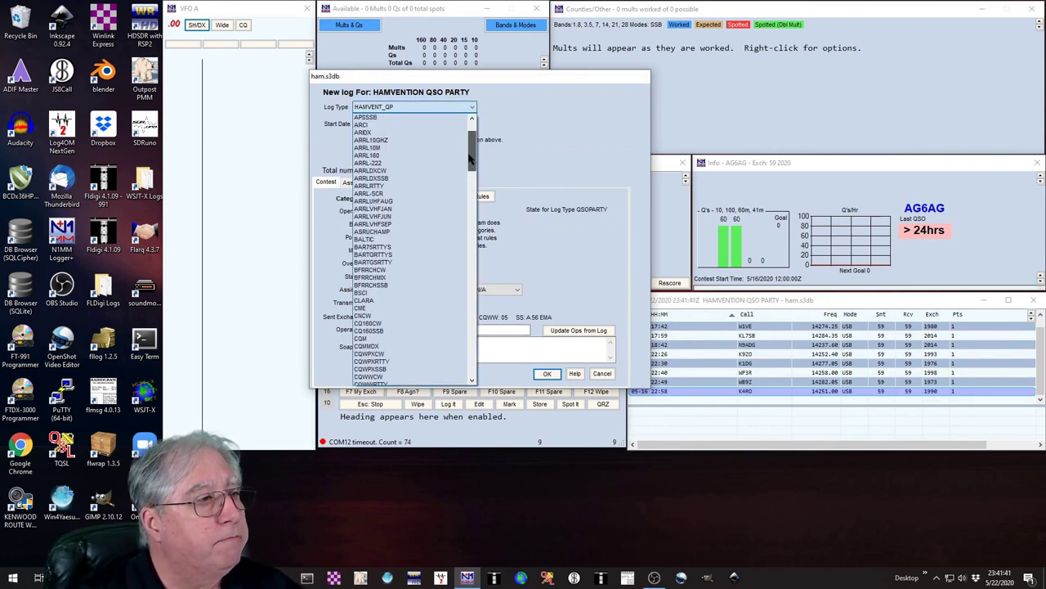
{"action": "scroll", "coordinate": [393, 257], "scroll_direction": "down", "scroll_amount": 6}
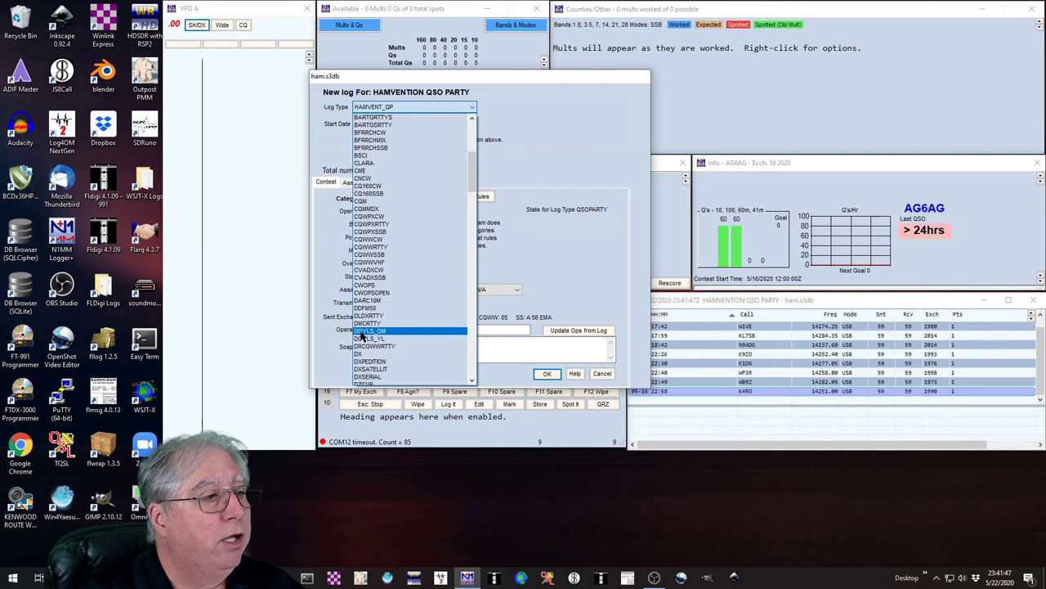
{"action": "left_click", "coordinate": [367, 331]}
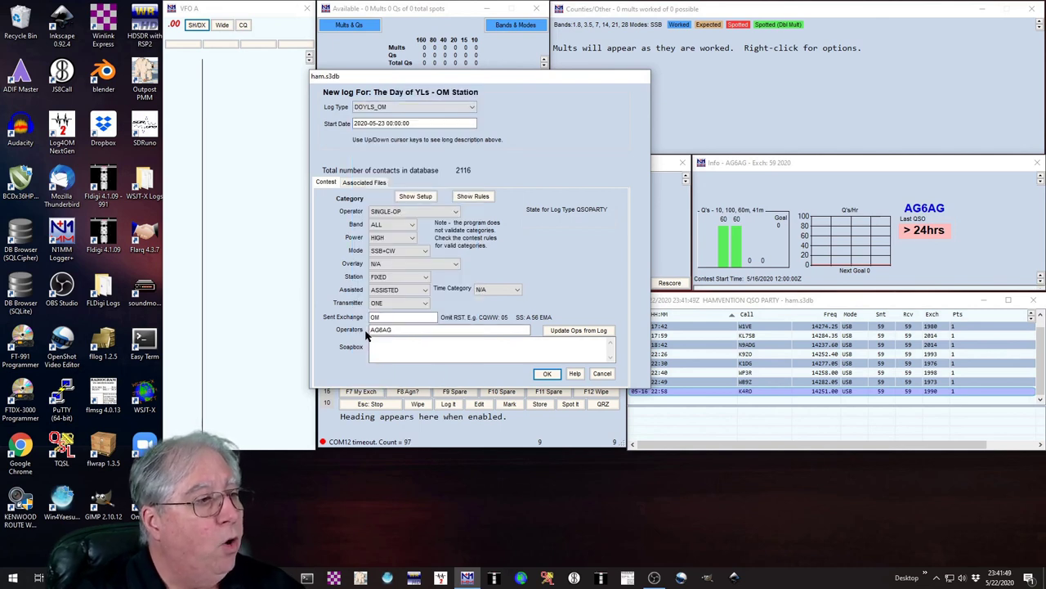
- Set the new log's mode category to SSB+CW+DIGITAL, check the computer's date and time, and cancel the new log
{"action": "left_click", "coordinate": [421, 250]}
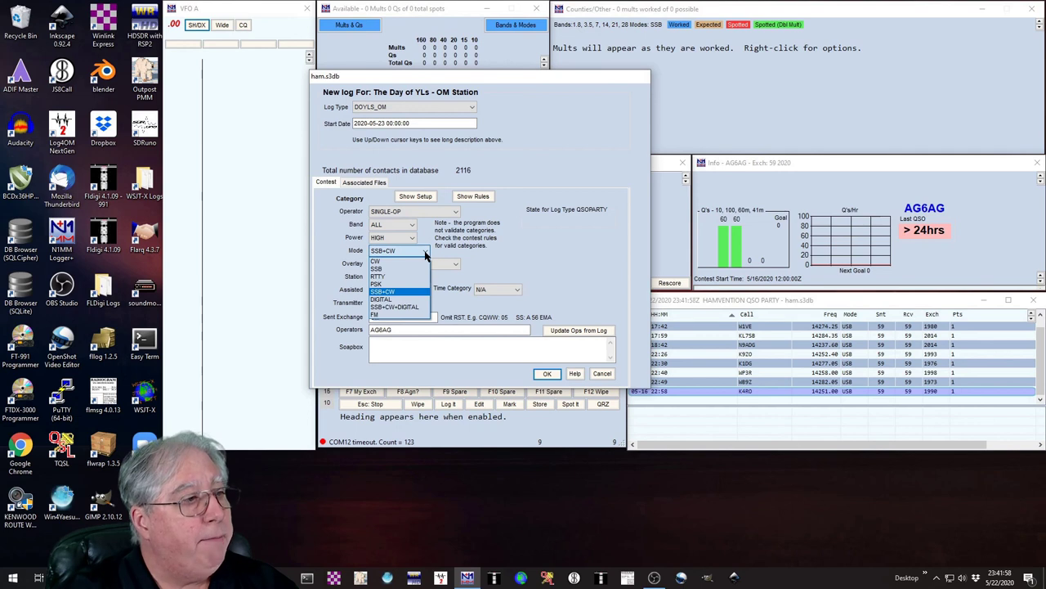
{"action": "left_click", "coordinate": [379, 307]}
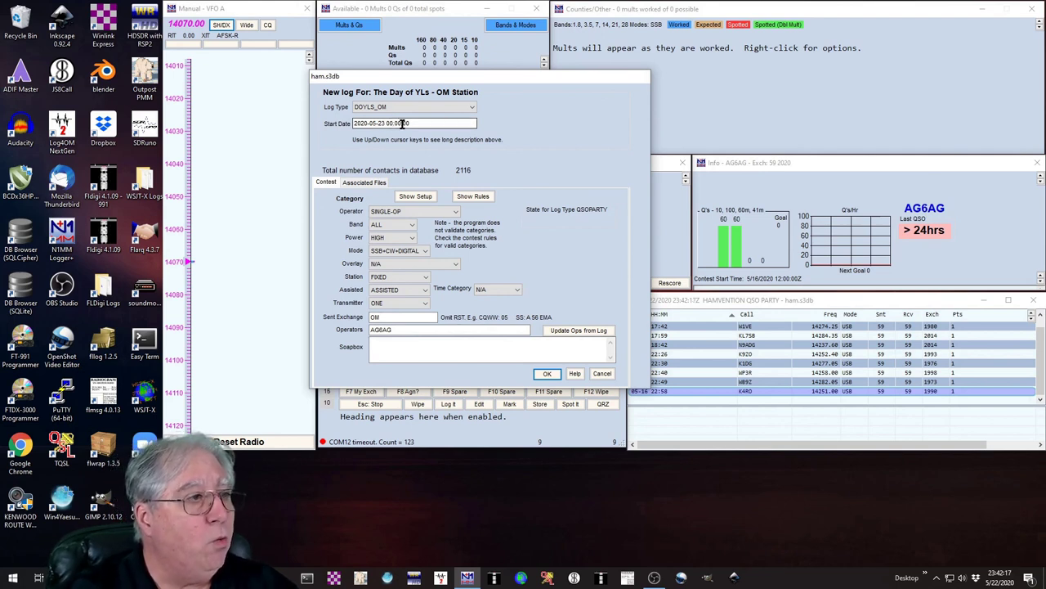
{"action": "left_click", "coordinate": [1000, 582]}
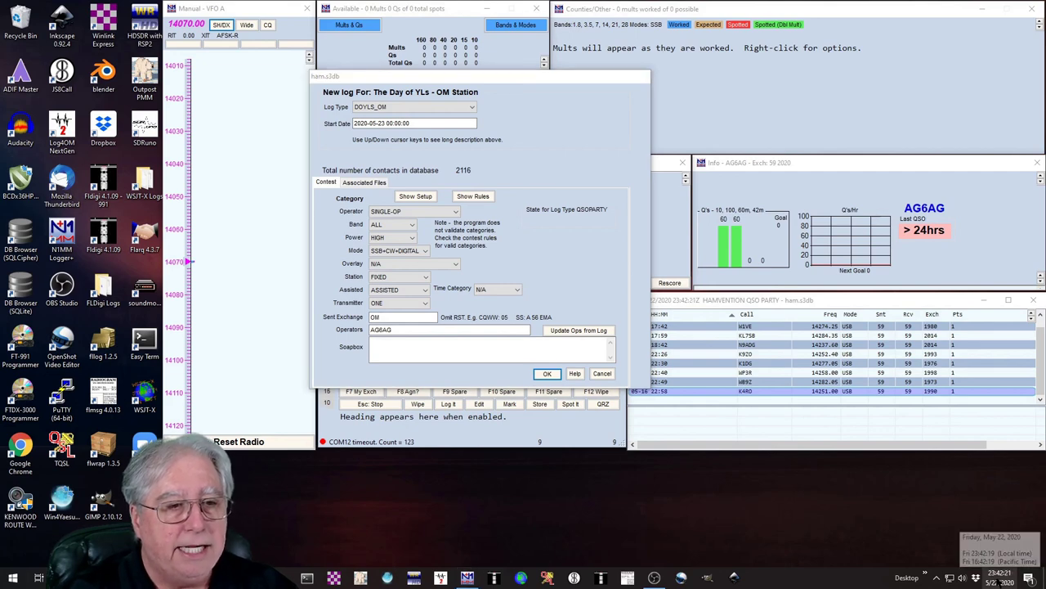
{"action": "left_click", "coordinate": [998, 583]}
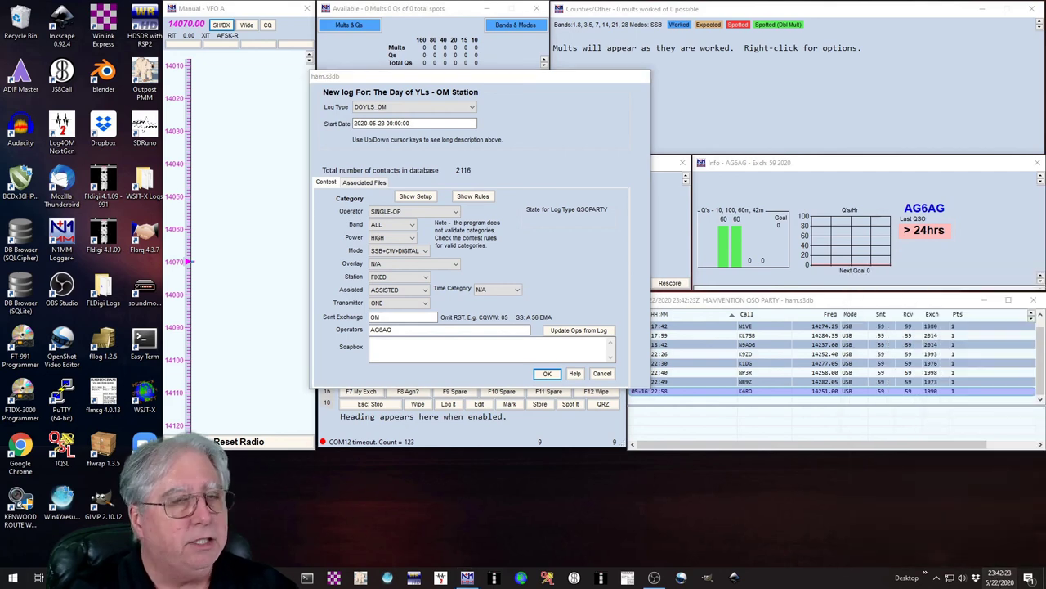
{"action": "left_click", "coordinate": [602, 374]}
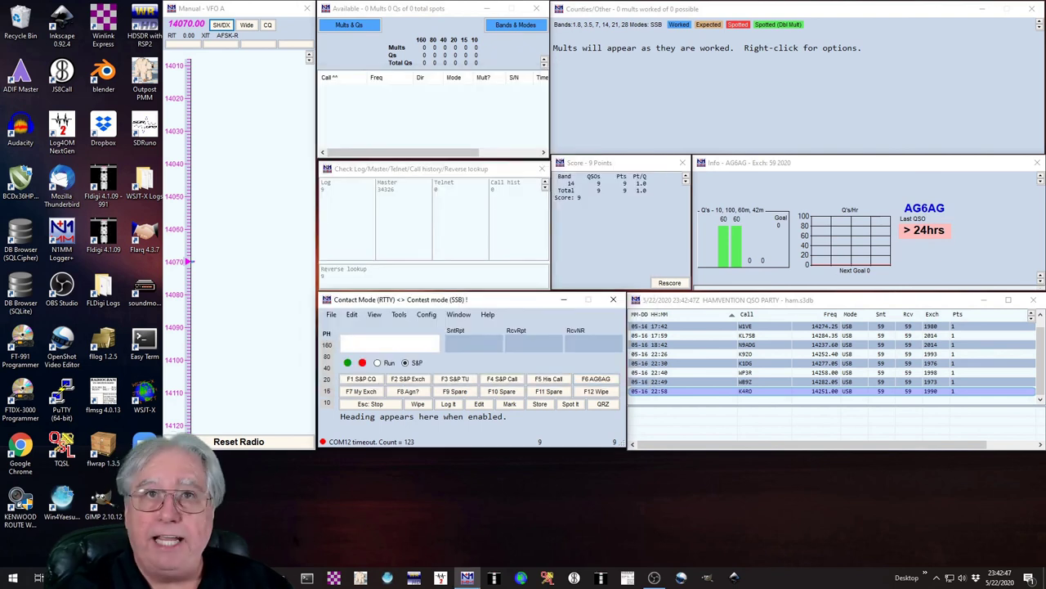